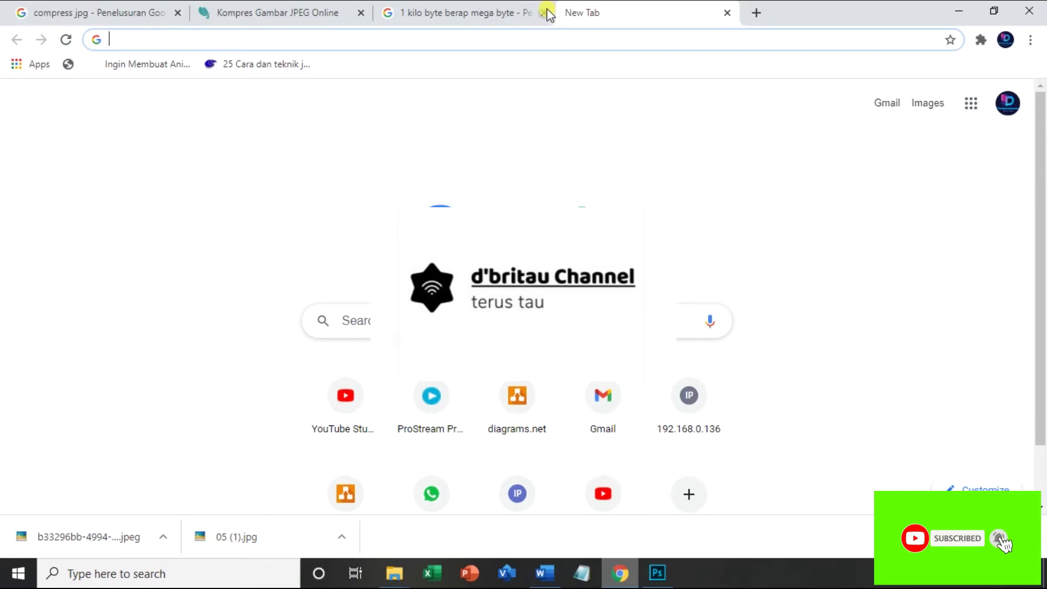
Bring up the Kompres JPEG page on compressjpeg.com and dismiss the browser's downloads bar
left_click(269, 11)
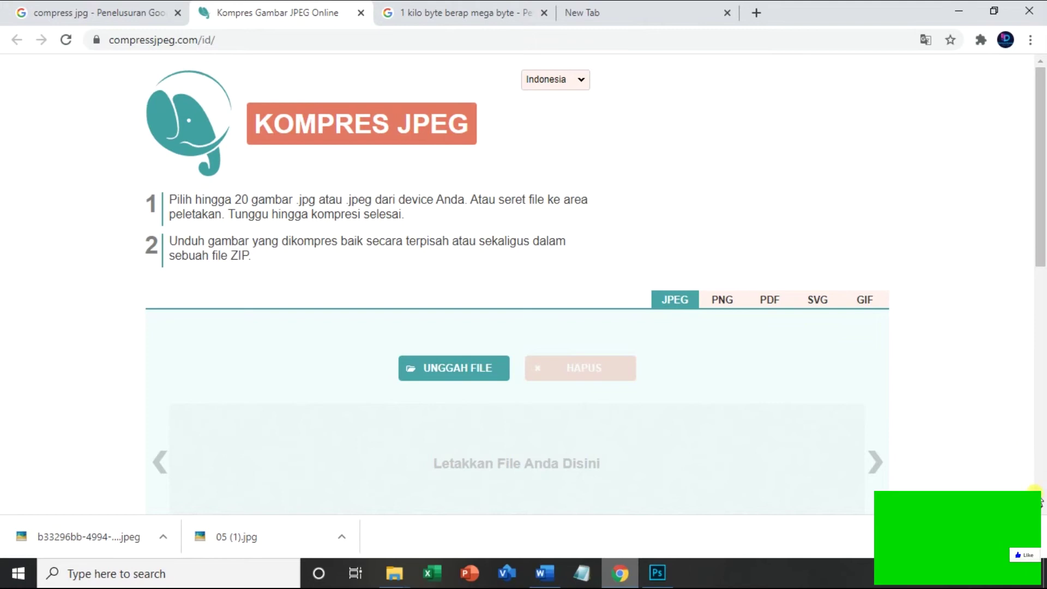
left_click(1039, 536)
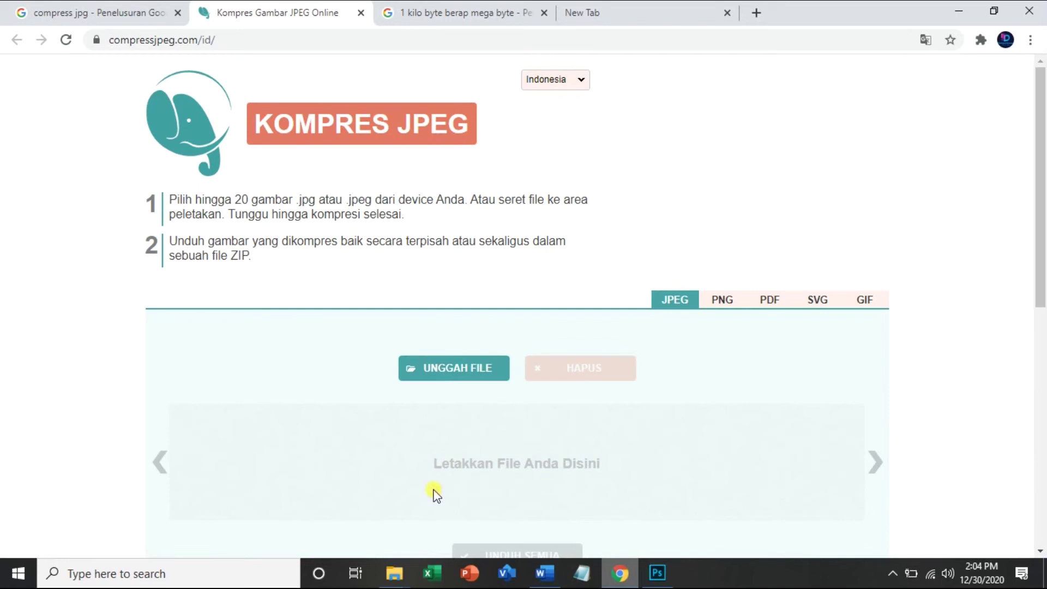
Switch to File Explorer and view the properties of the JPG file ukuran 6 x 4 in Documents
left_click(394, 573)
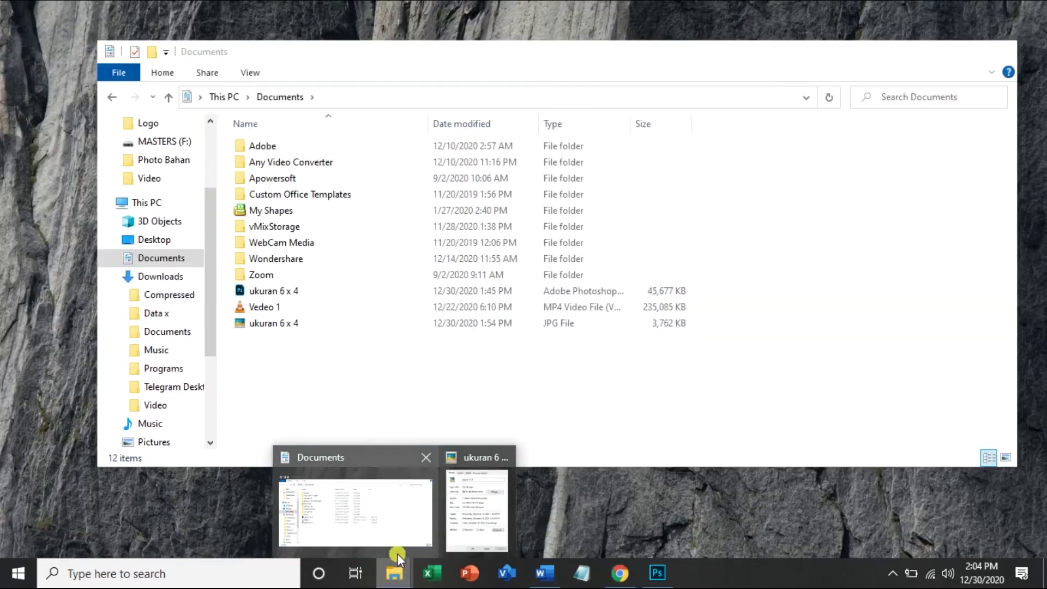
left_click(400, 539)
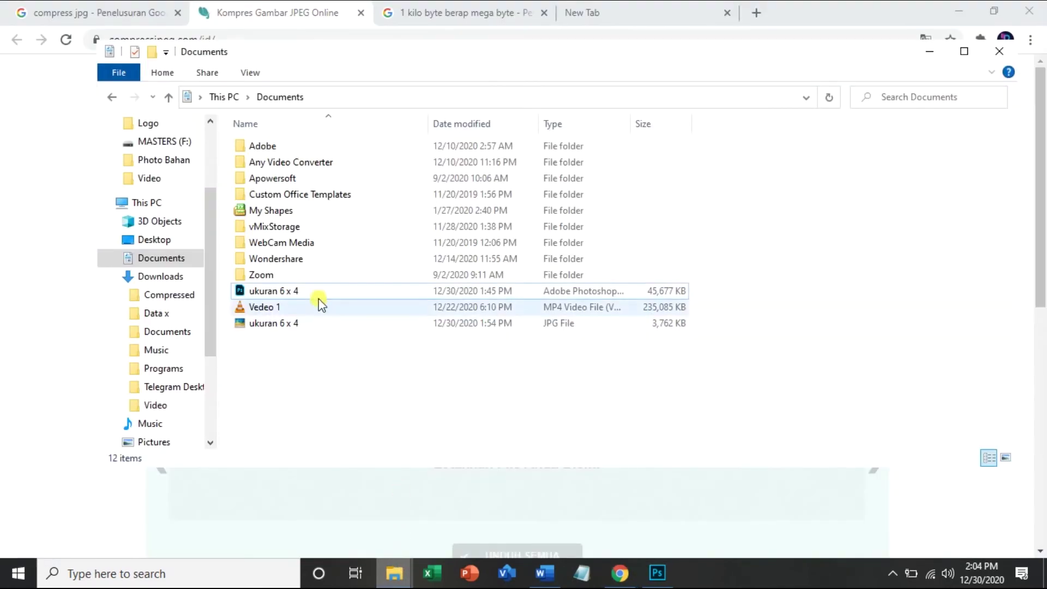
left_click(290, 325)
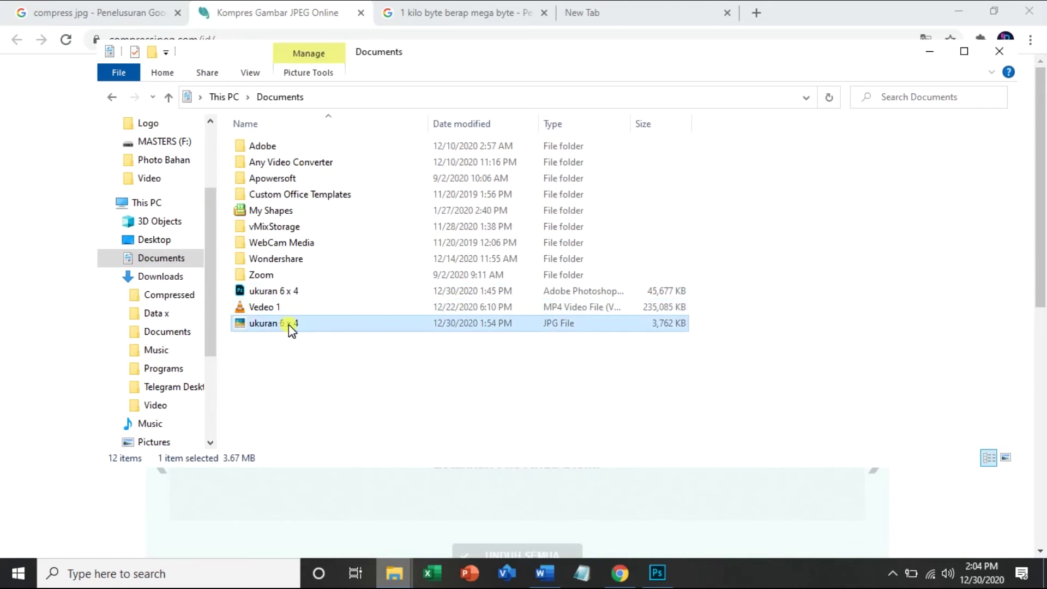
right_click(301, 336)
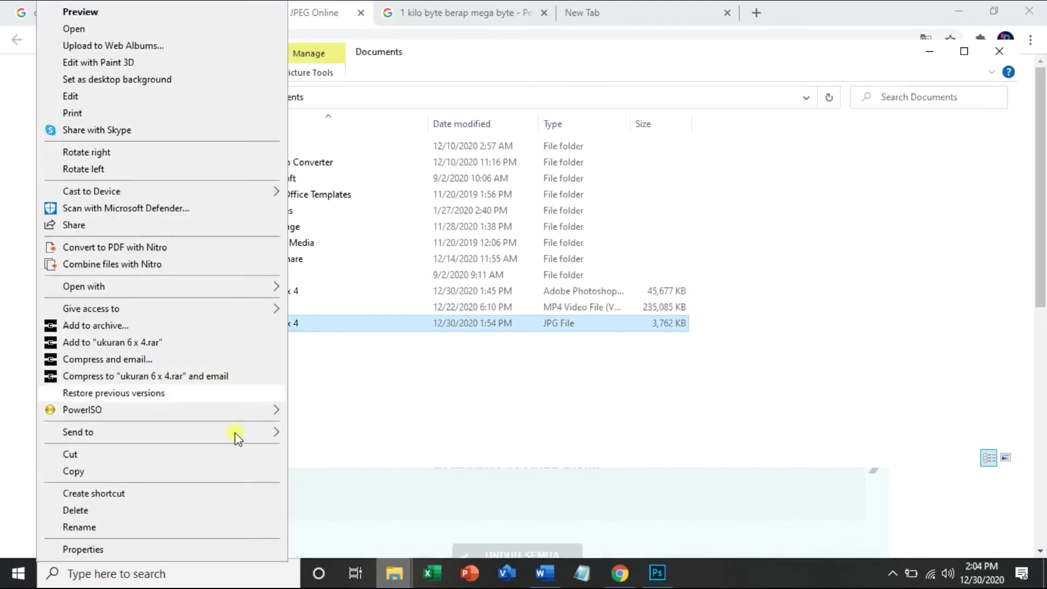
left_click(145, 549)
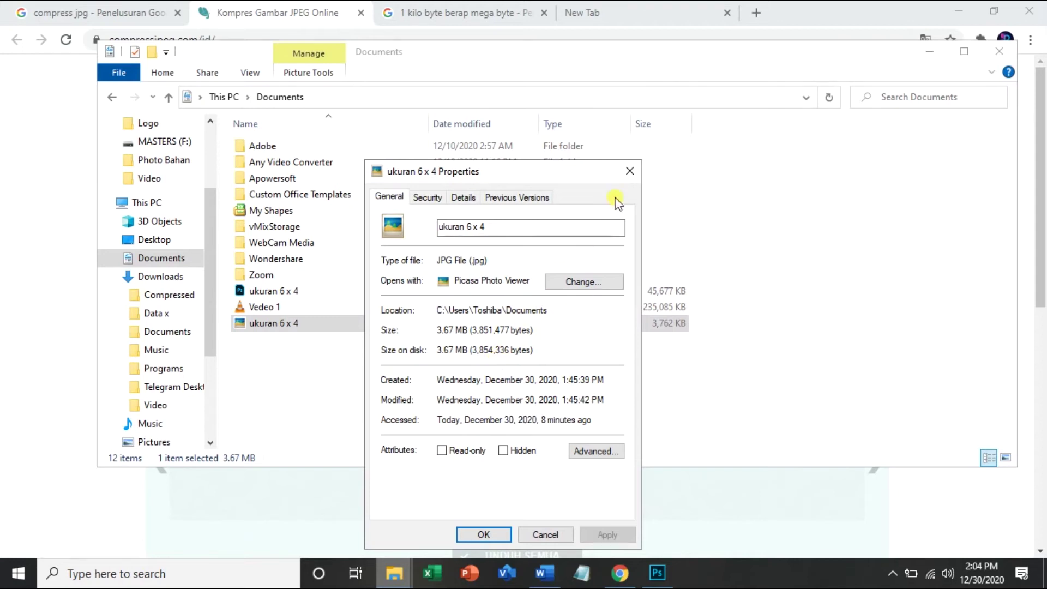
left_click(630, 172)
Reopen the JPG file's properties, examine its size and size on disk, and close them
left_click(378, 323)
right_click(378, 324)
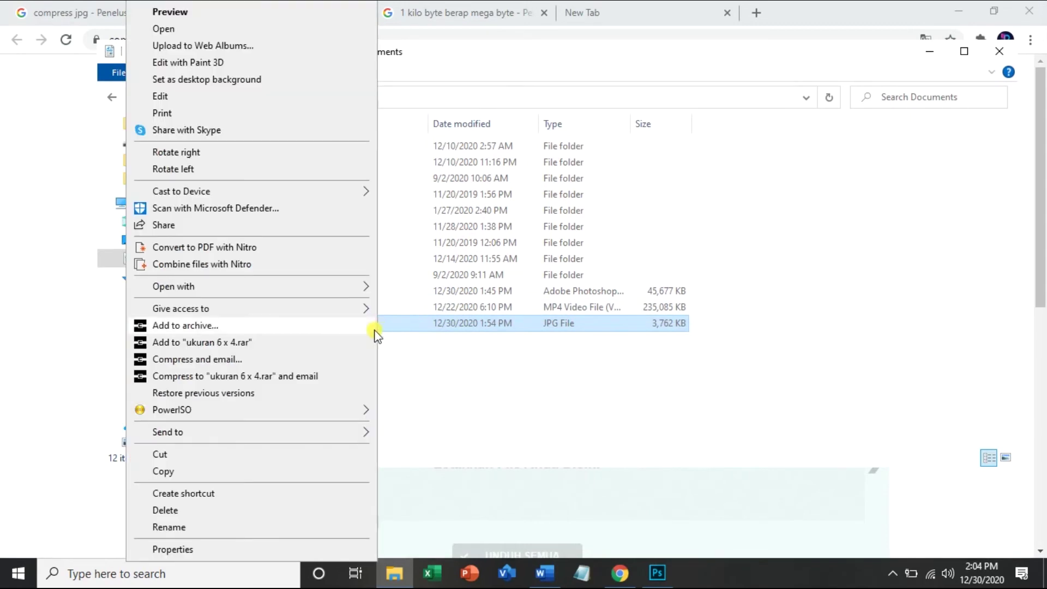
left_click(176, 551)
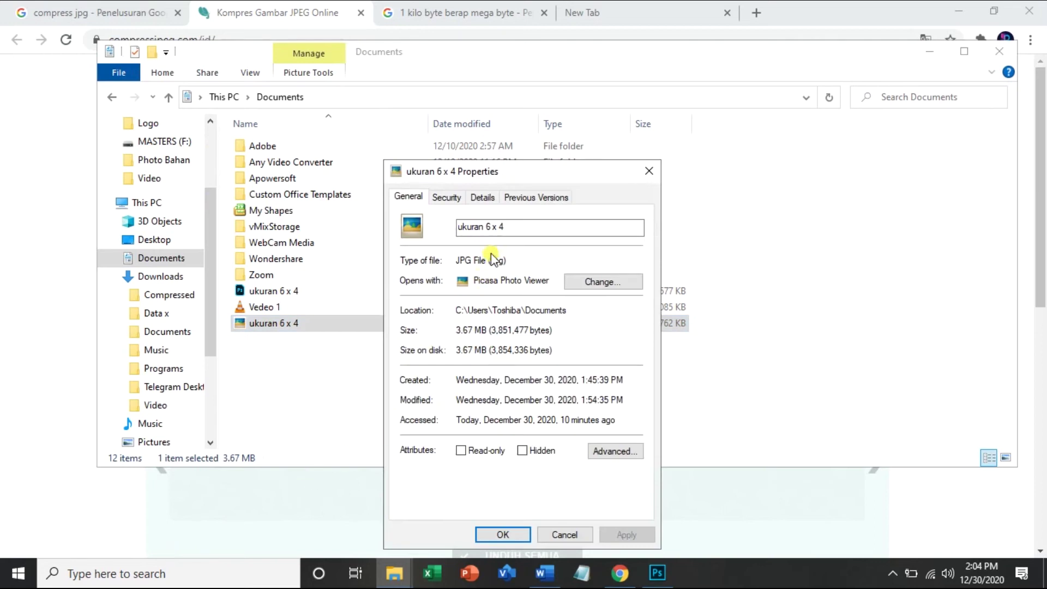
left_click_drag(509, 176, 508, 83)
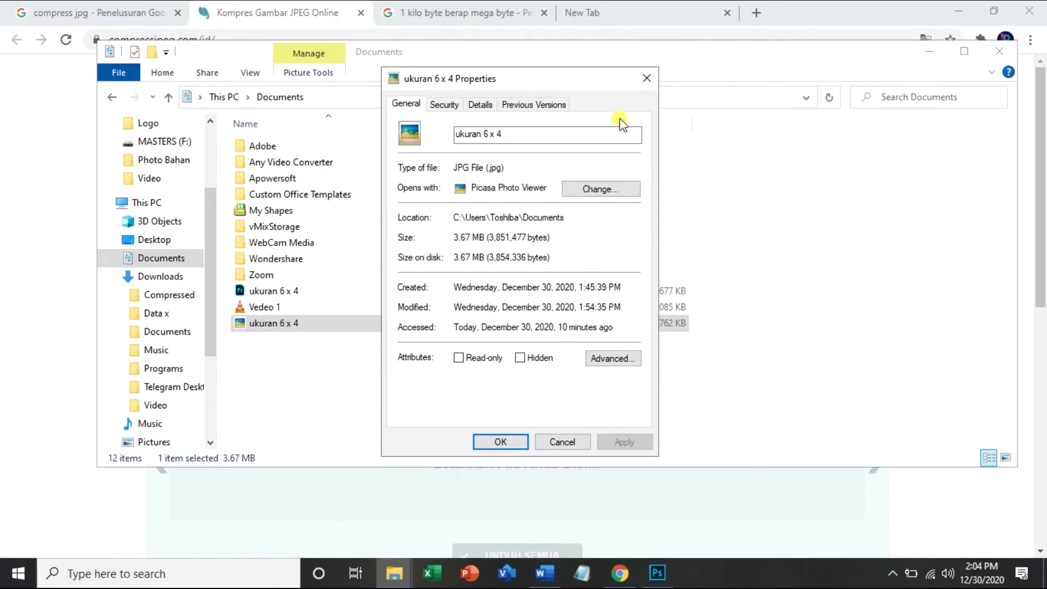
left_click(647, 78)
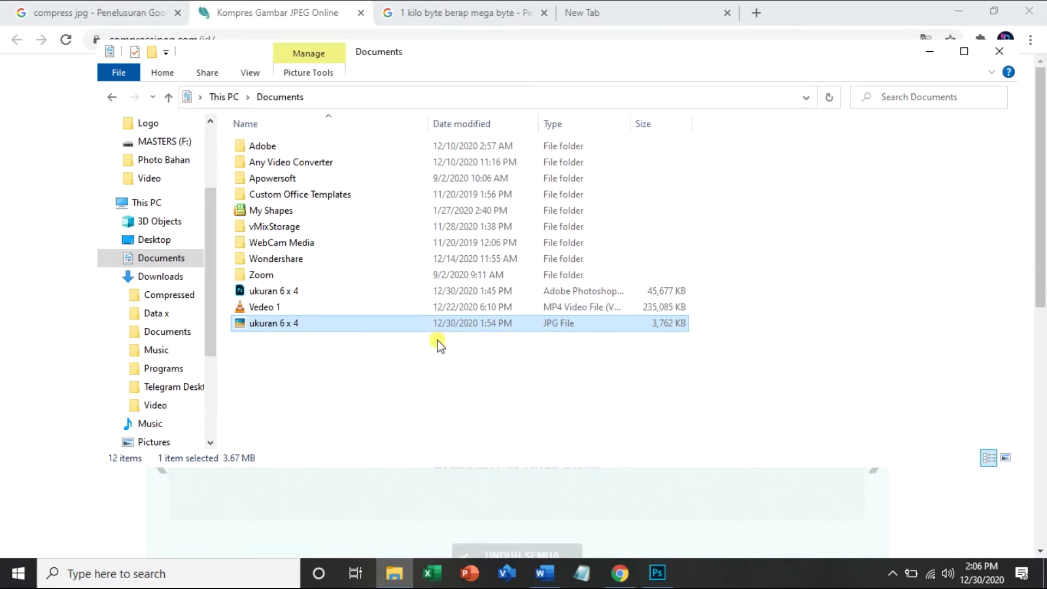
Switch to Photoshop and save ukuran 6 x 4 in Documents as a JPEG under the same name, replacing the existing JPG
left_click(657, 573)
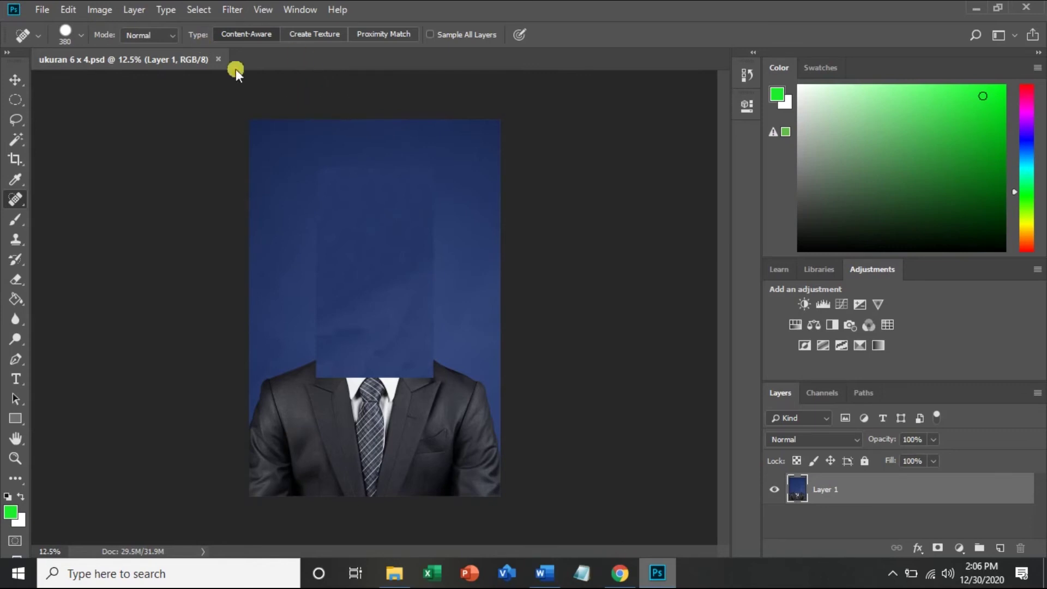
left_click(39, 11)
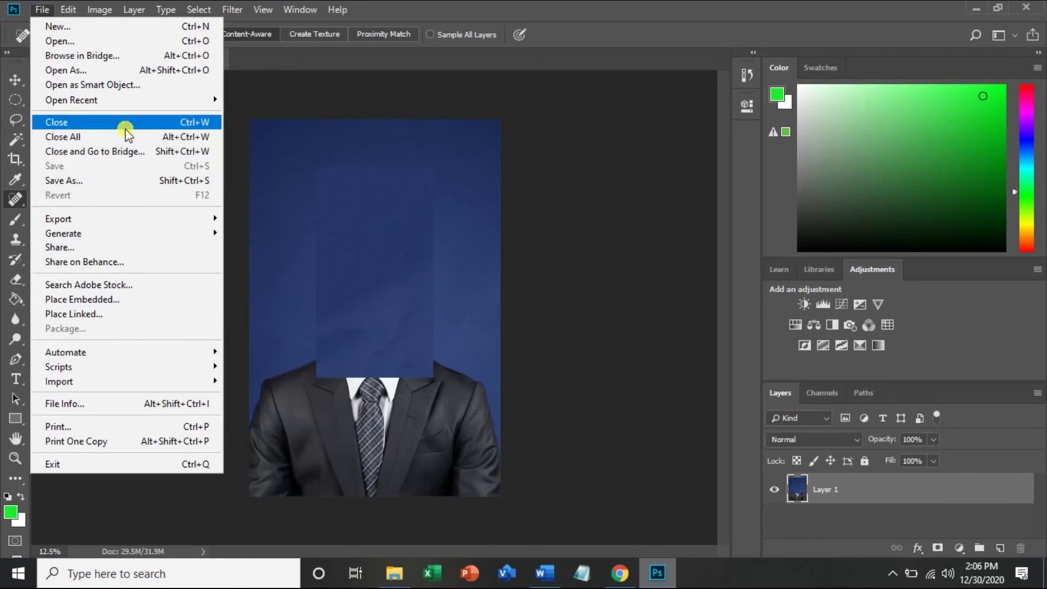
left_click(126, 181)
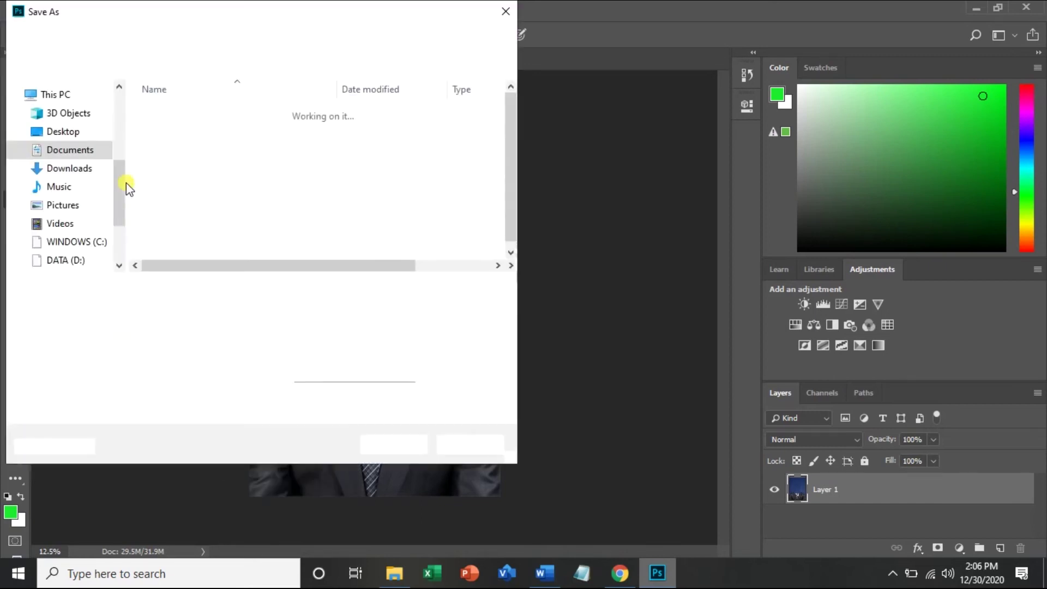
left_click(234, 307)
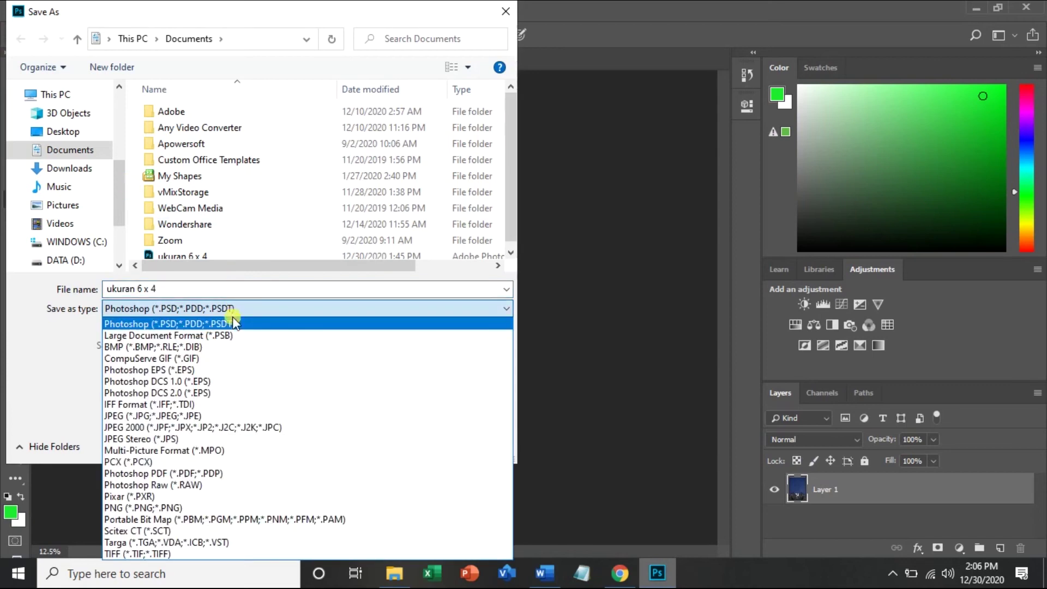
left_click(202, 416)
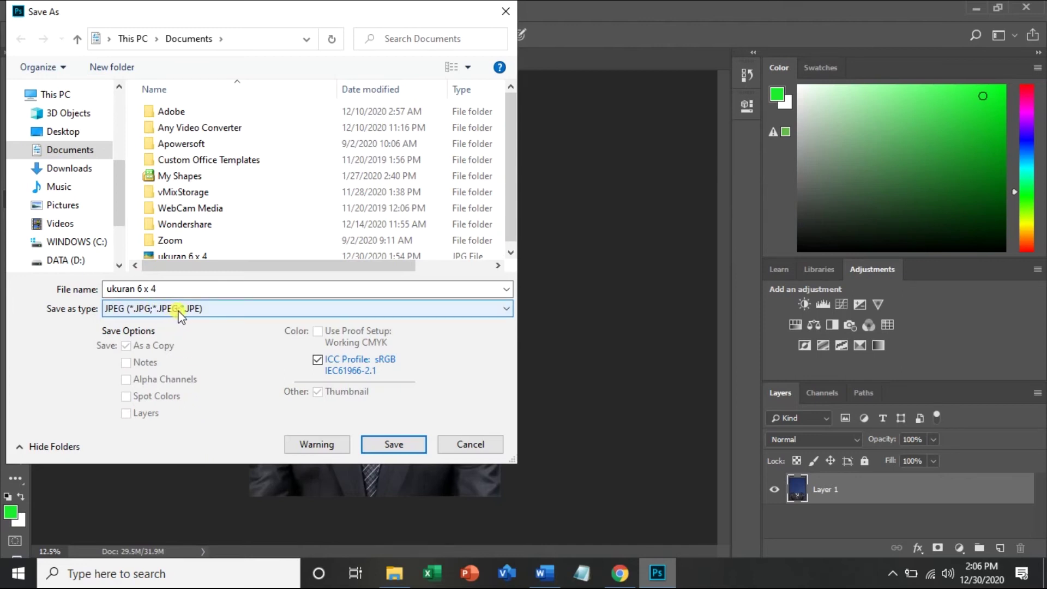
left_click(392, 444)
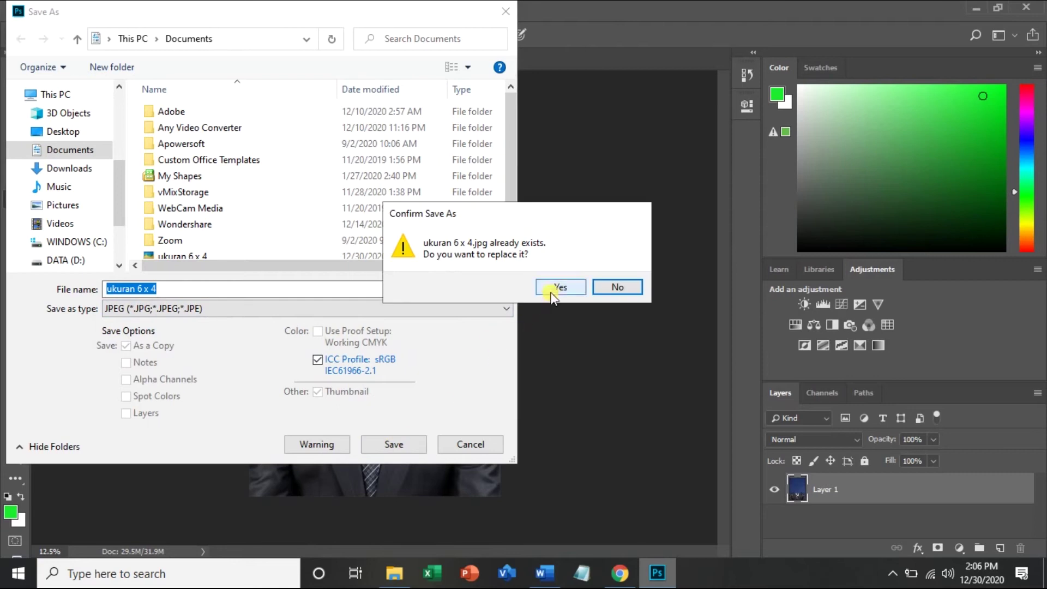
left_click(551, 293)
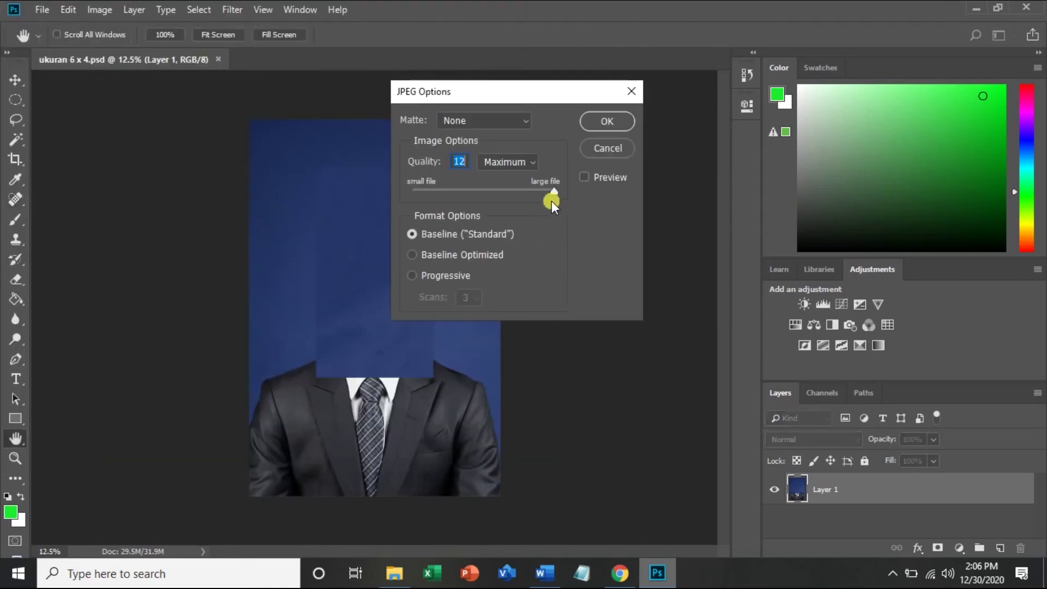
Try a low JPEG quality of 2, set it back to the maximum of 12, and finish saving
left_click_drag(555, 191, 446, 189)
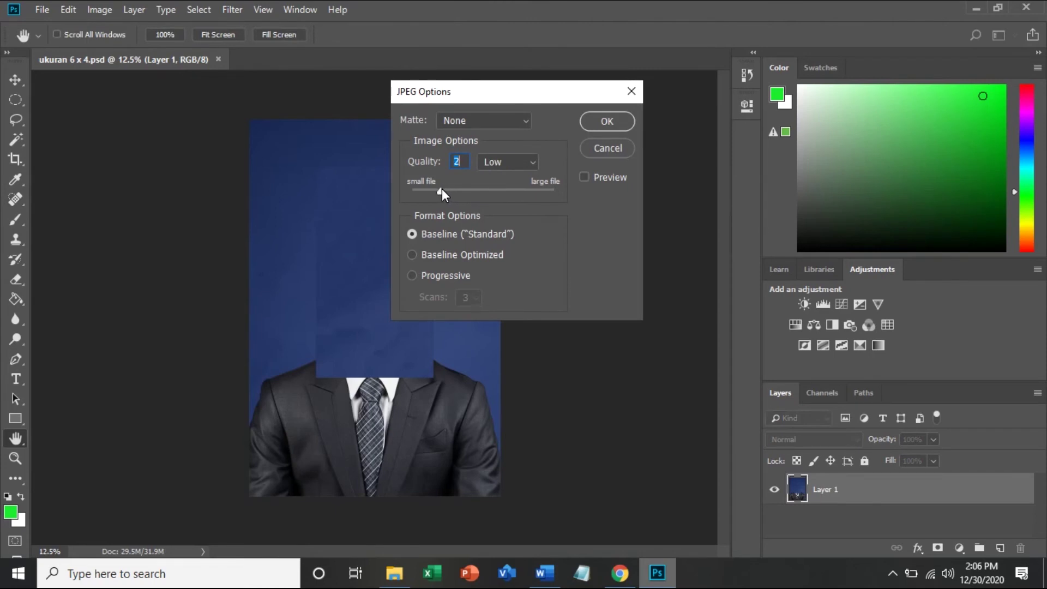
left_click_drag(443, 188, 560, 189)
left_click(608, 121)
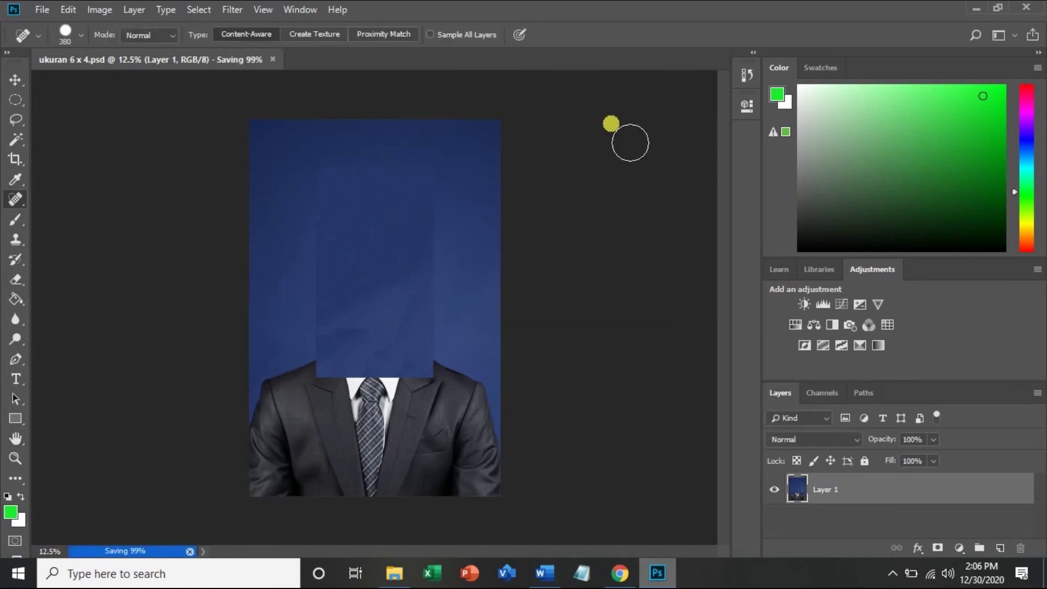
Switch to File Explorer to check the saved JPG's file size in Documents, and minimize the folder window
left_click(394, 571)
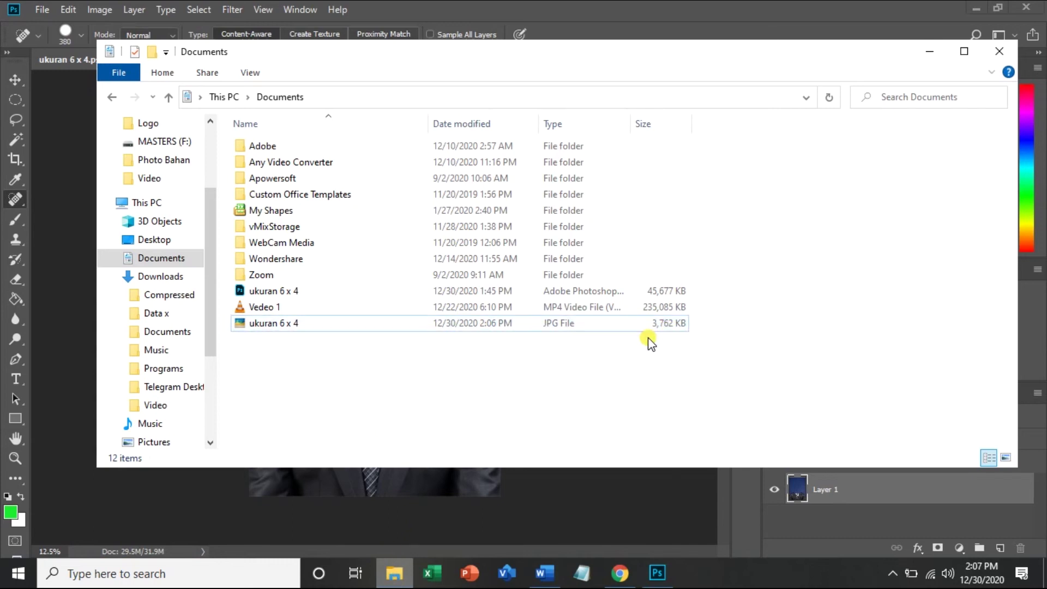
left_click(932, 53)
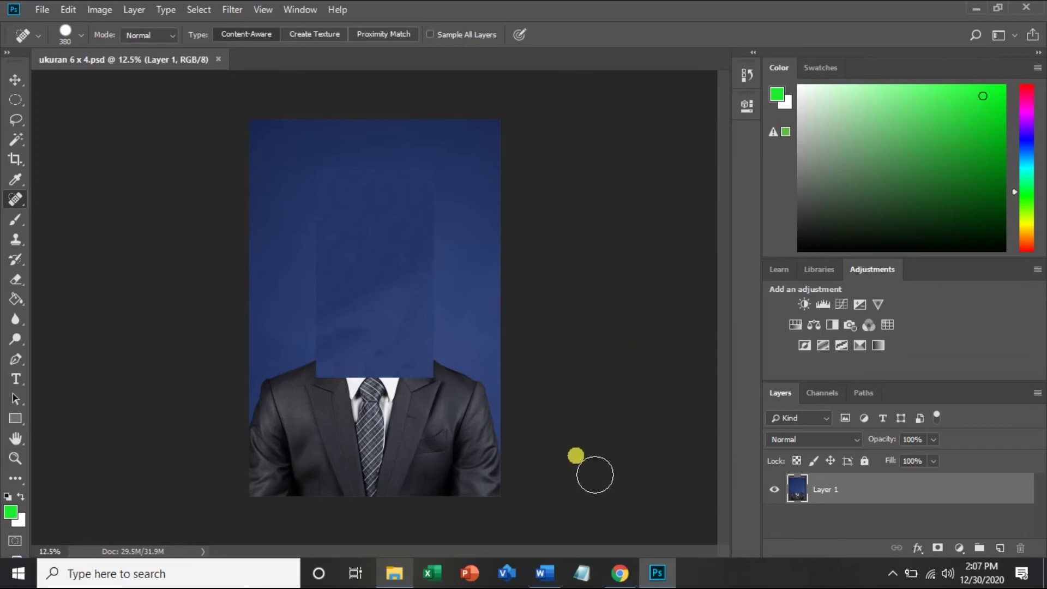
Switch to Word and read the notes on converting between bits, bytes, kilobytes and megabytes
left_click(548, 572)
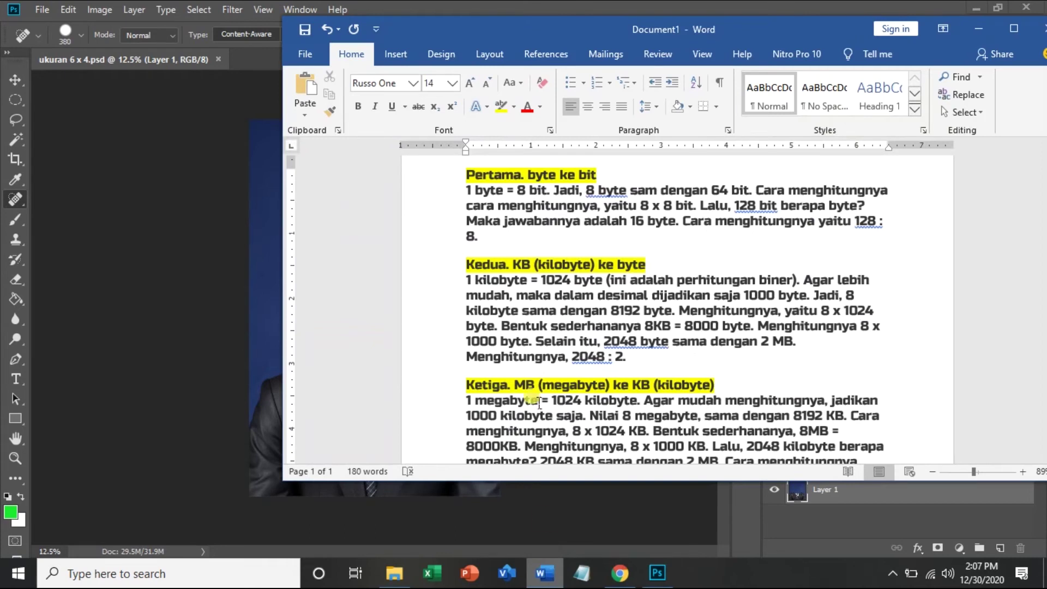
left_click(520, 225)
scroll(664, 406, "down", 1)
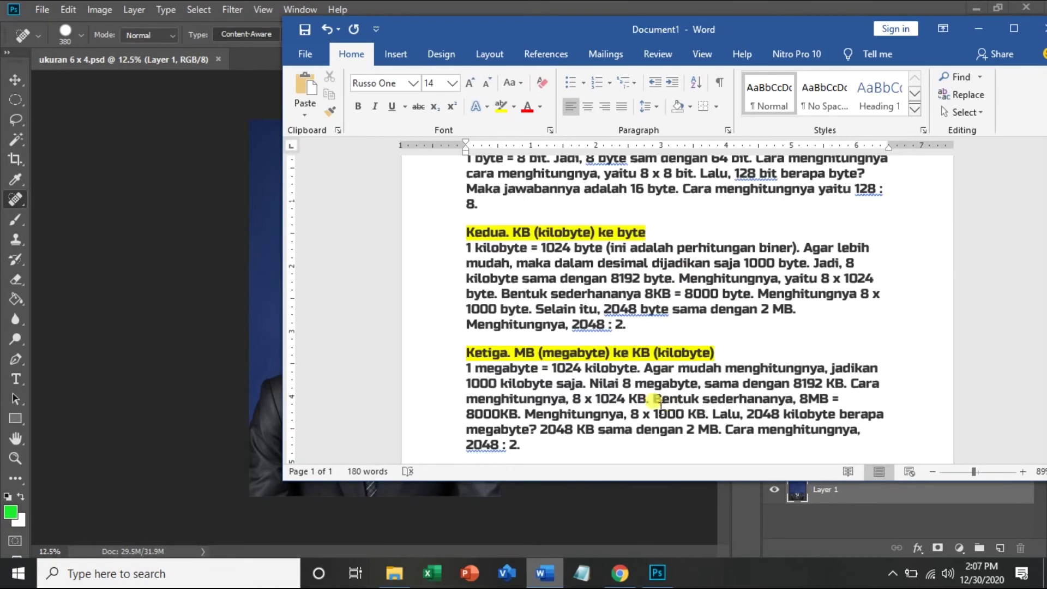
scroll(737, 387, "down", 1)
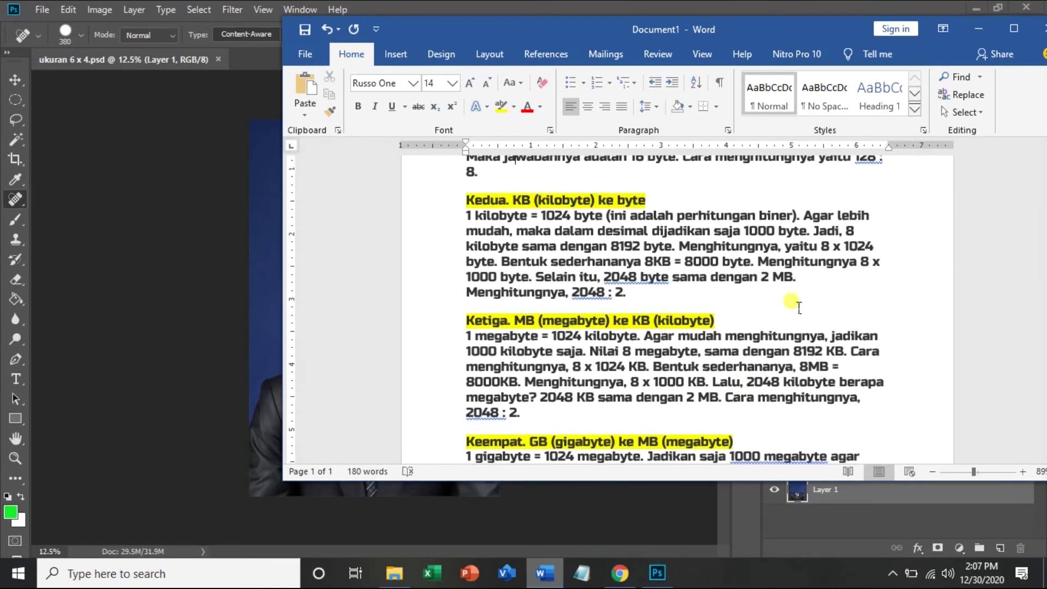
scroll(769, 339, "up", 2)
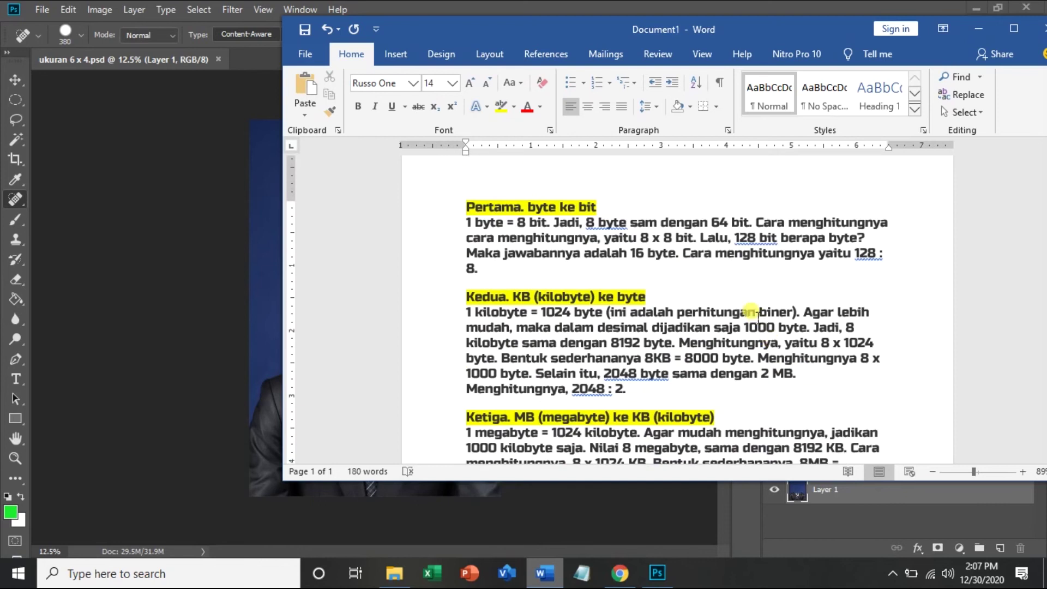
Switch to Chrome and examine the megabit-to-kilobit conversion in Google's unit converter, keeping the Data category
left_click(615, 573)
left_click(425, 21)
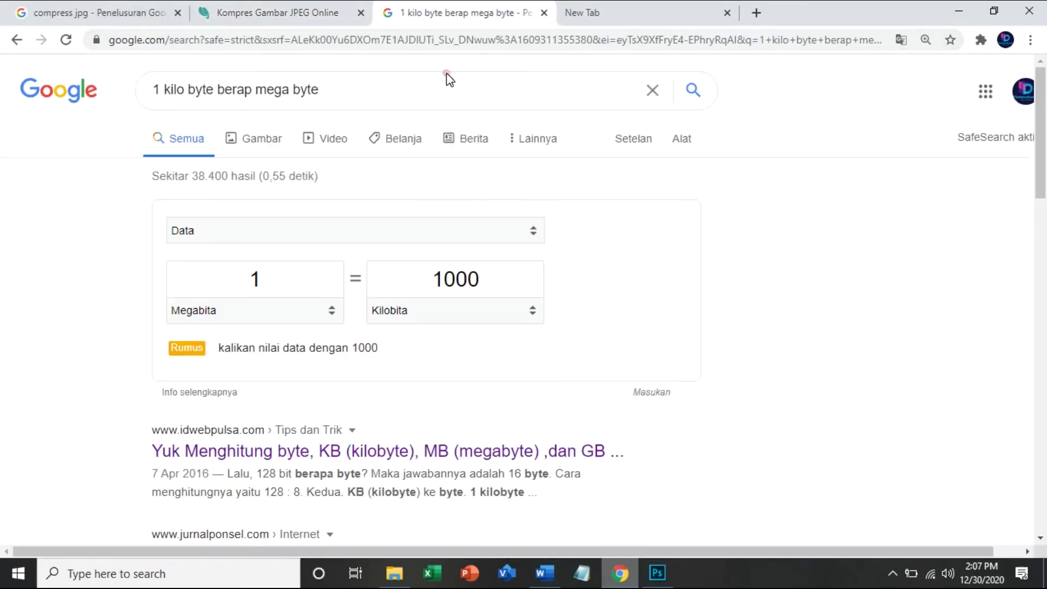
left_click(287, 288)
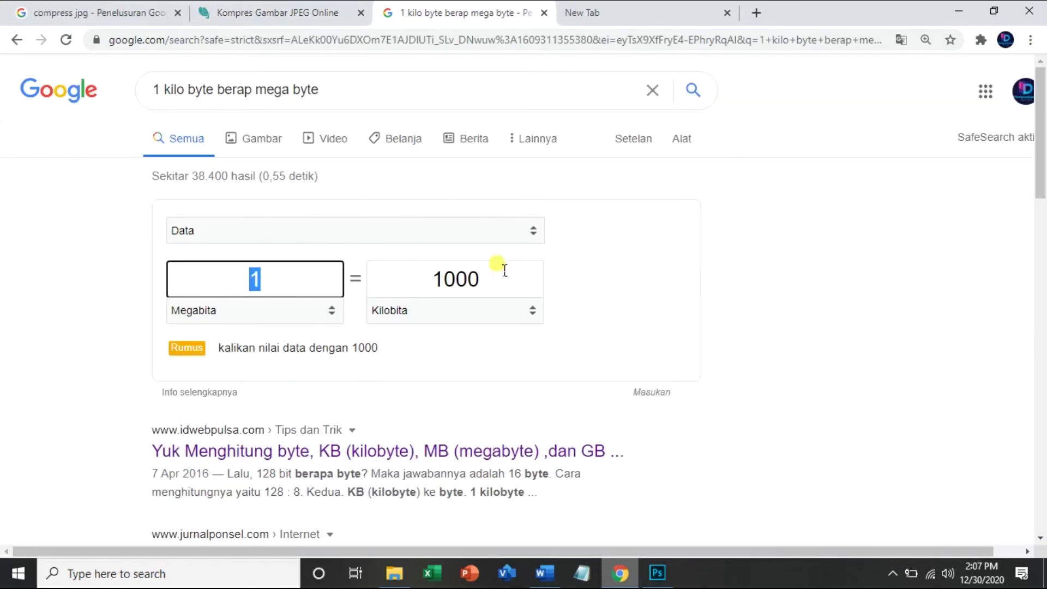
left_click(533, 231)
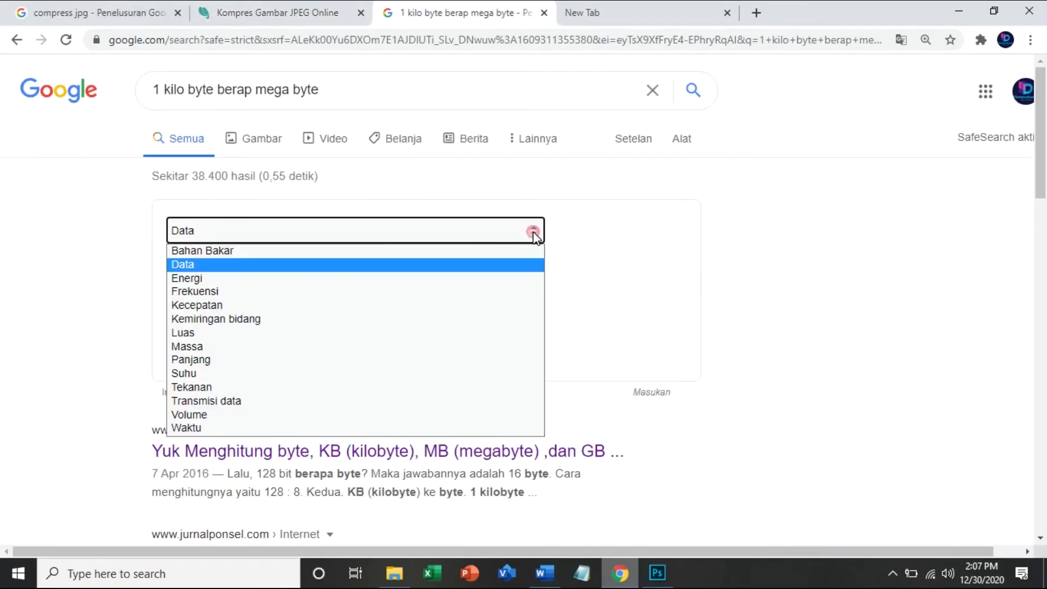
left_click(229, 267)
left_click(273, 290)
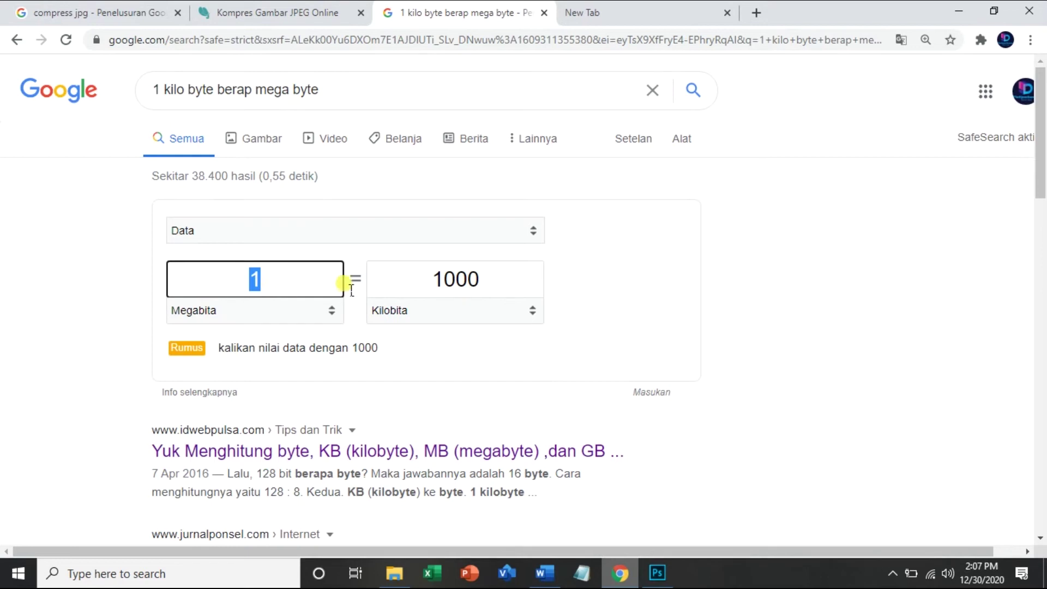
left_click(481, 281)
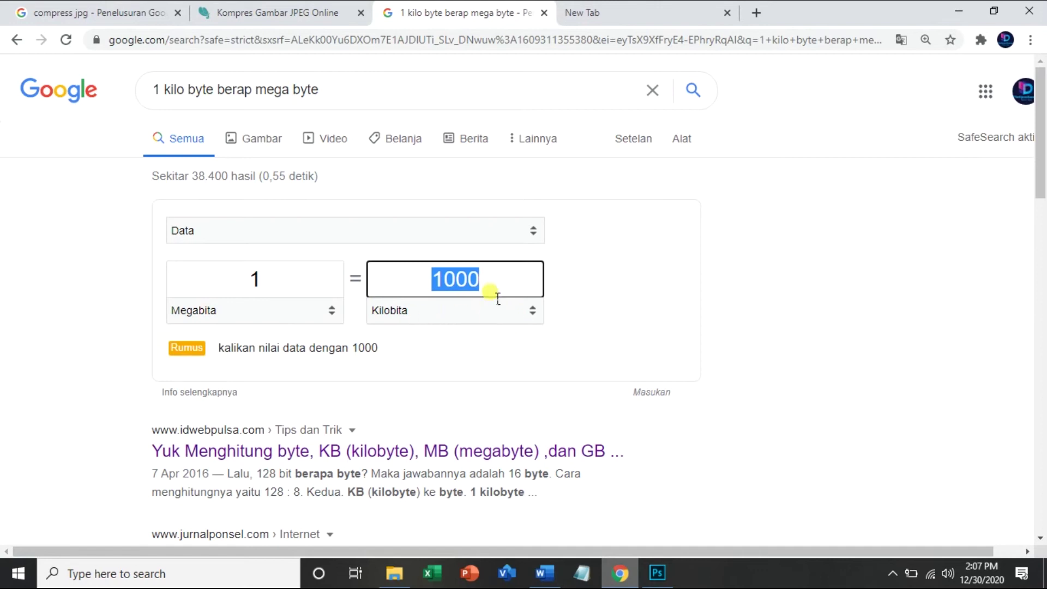
left_click(492, 281)
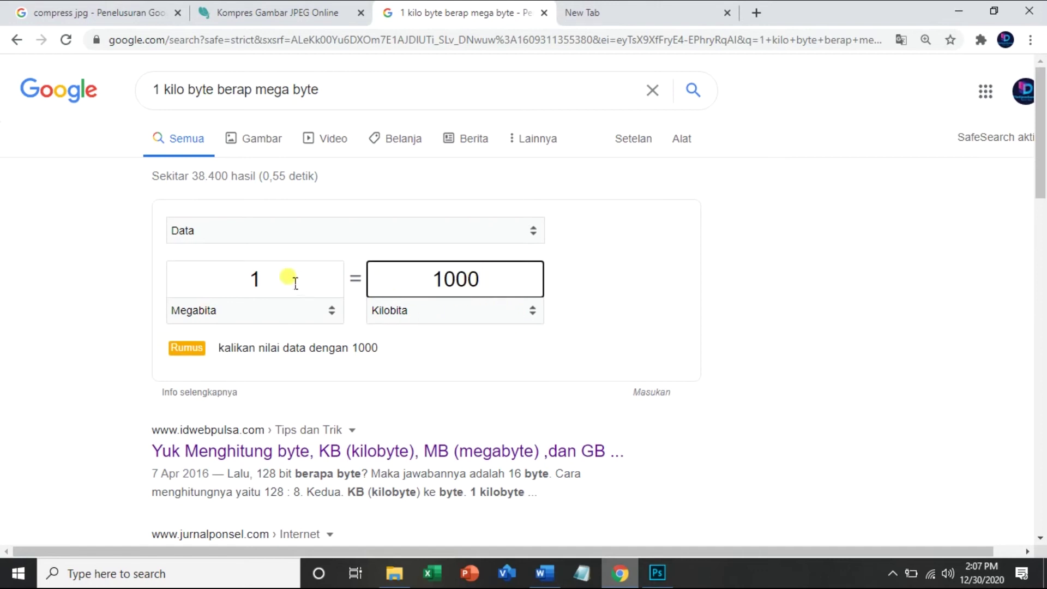
left_click(275, 282)
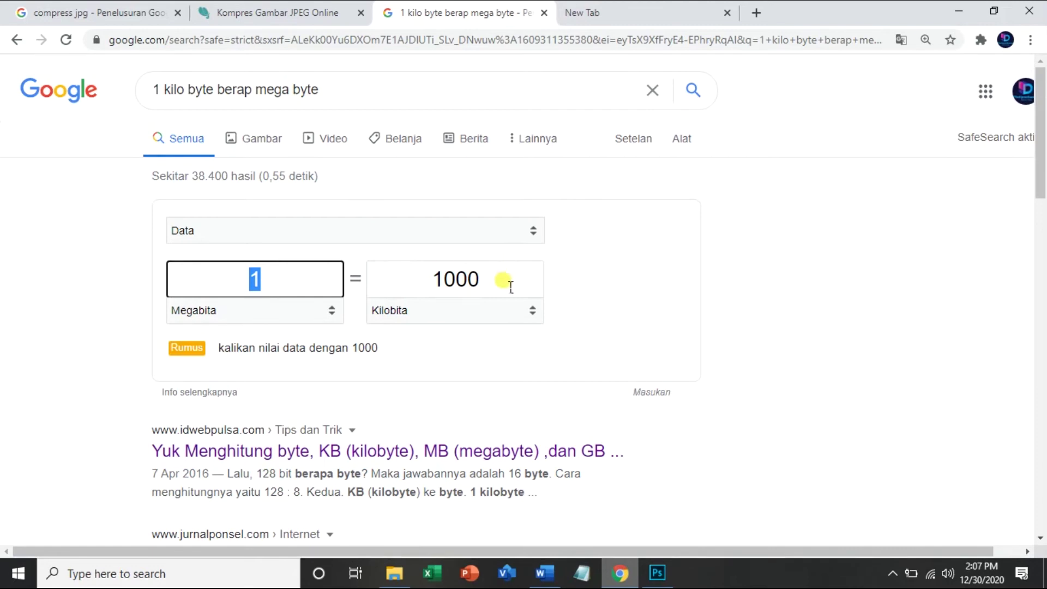
left_click(495, 288)
left_click(305, 283)
left_click(505, 288)
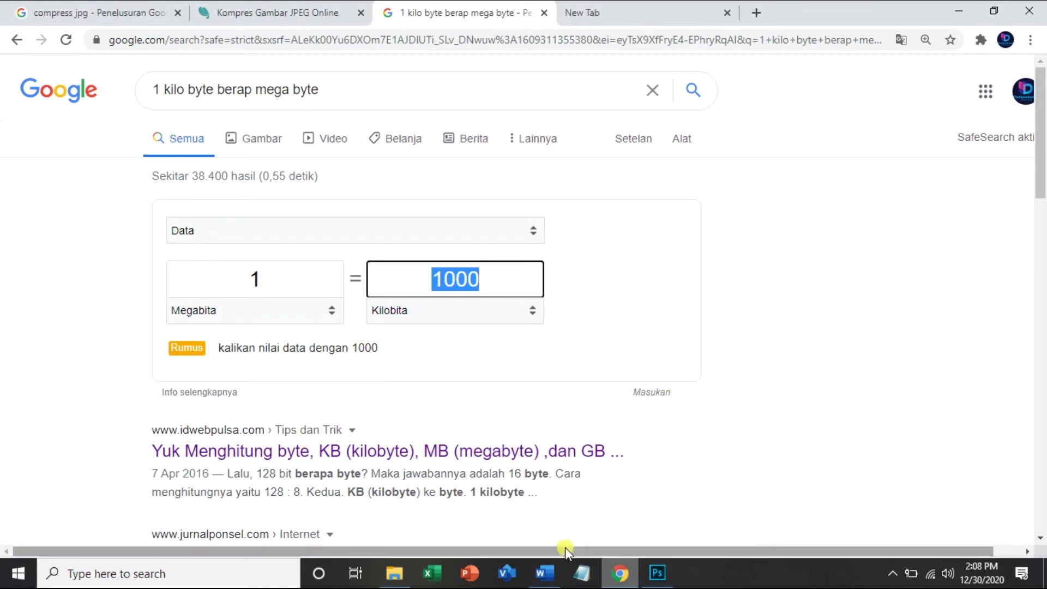
Switch to Word and read the notes on converting kilobytes, megabytes and gigabytes
left_click(547, 573)
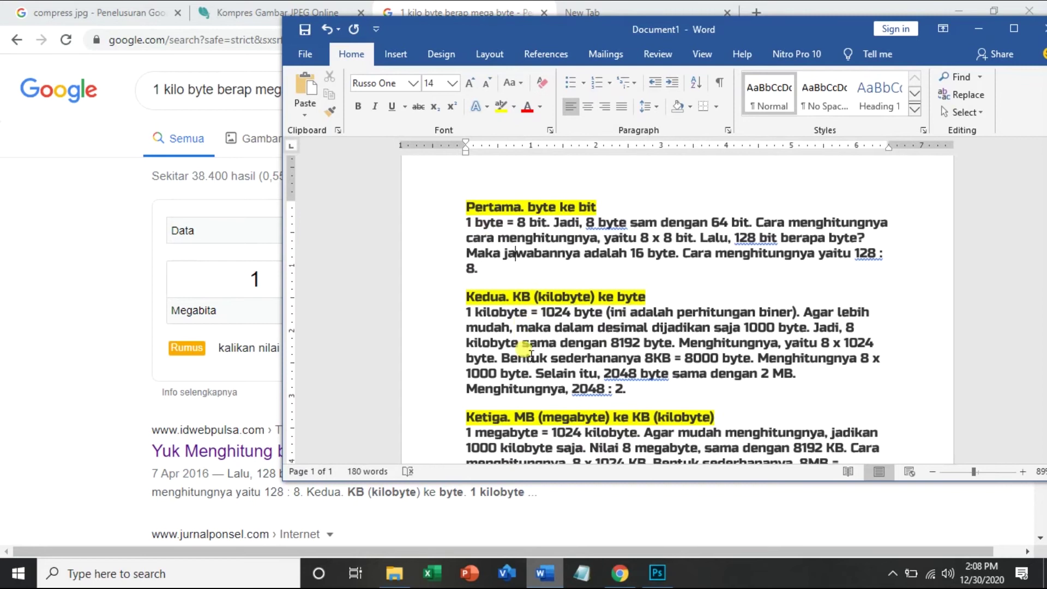
scroll(527, 380, "down", 1)
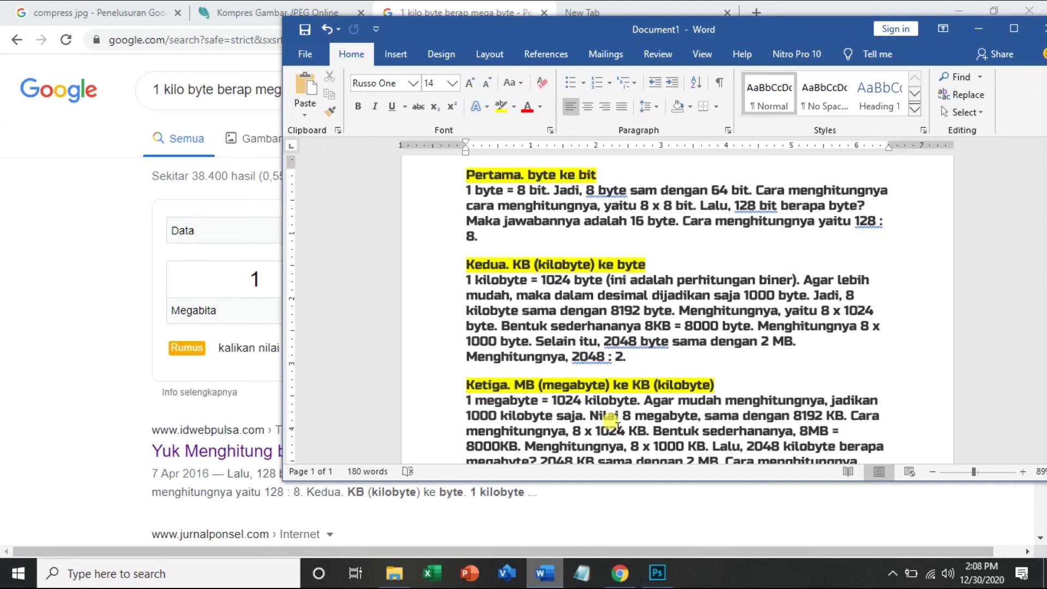
scroll(616, 420, "down", 3)
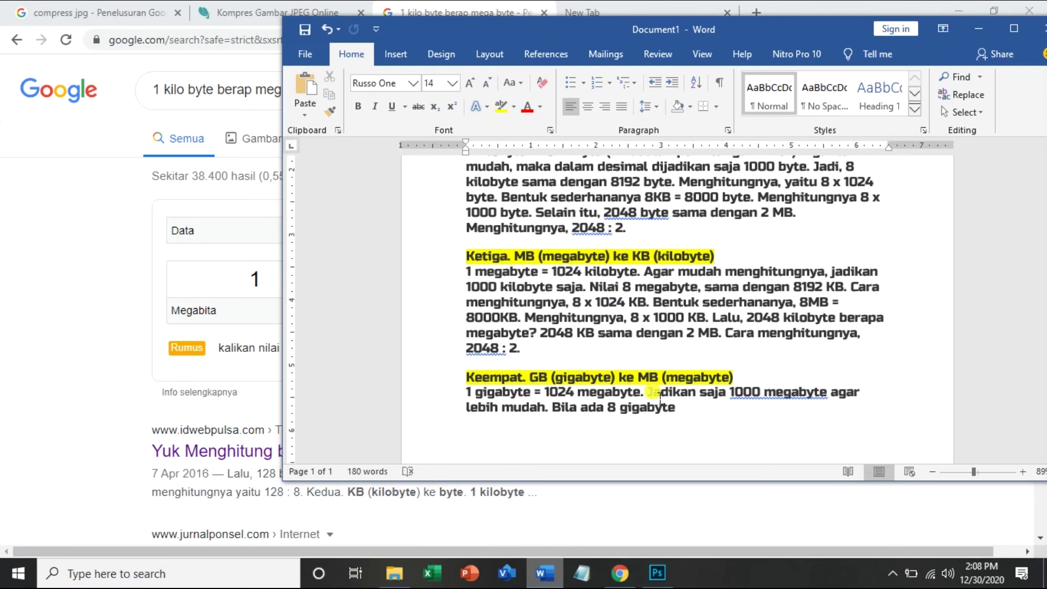
scroll(661, 398, "down", 1)
scroll(660, 397, "up", 1)
Switch back to Chrome, go to the compressjpeg.com/id page and reload it
left_click(96, 300)
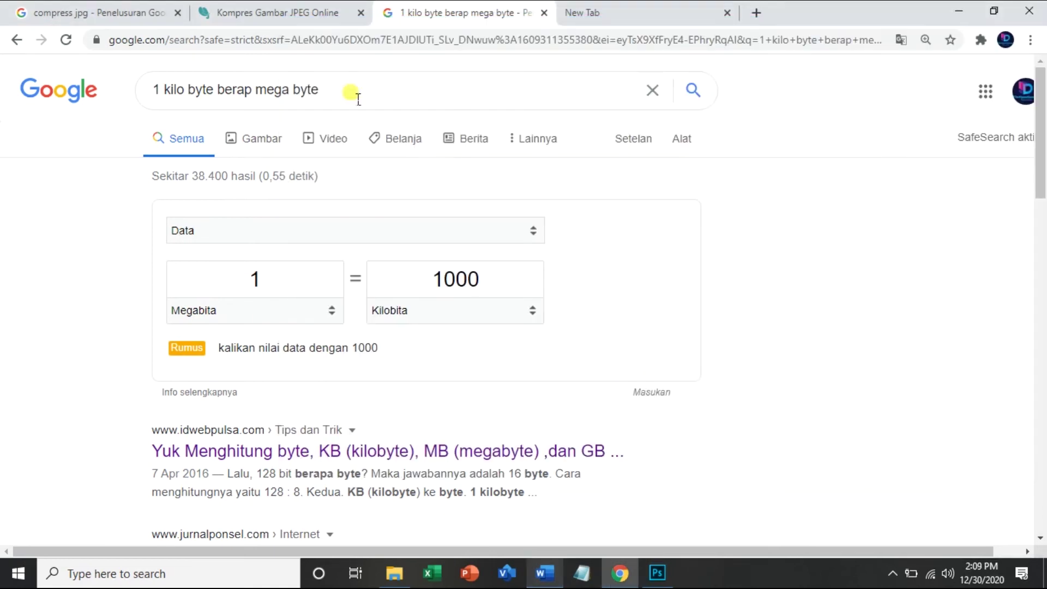
left_click(309, 16)
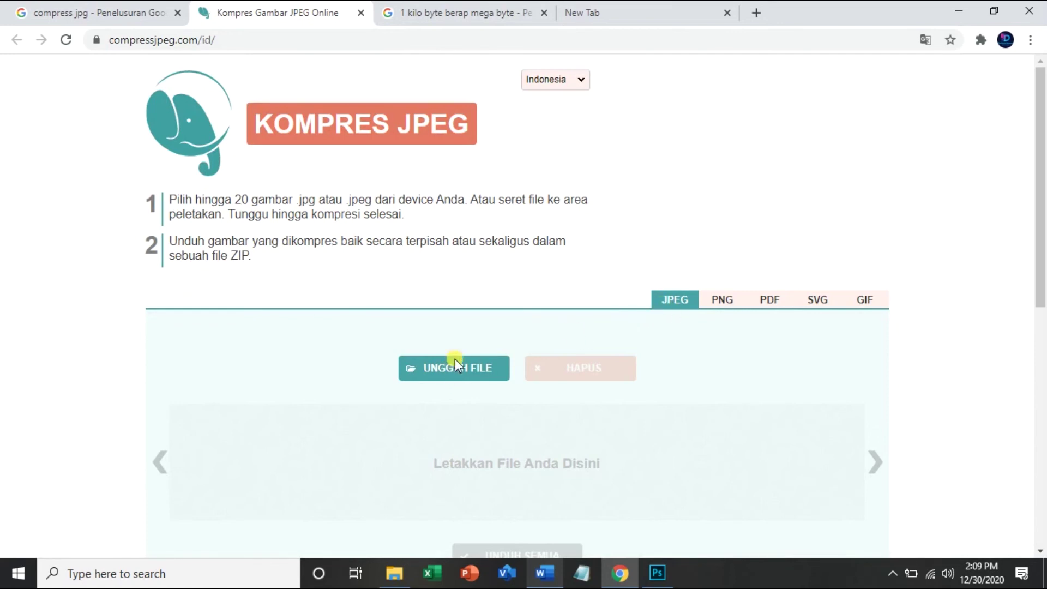
scroll(459, 350, "down", 3)
scroll(459, 344, "up", 3)
scroll(451, 374, "down", 3)
scroll(450, 375, "up", 3)
left_click(367, 41)
key("Return")
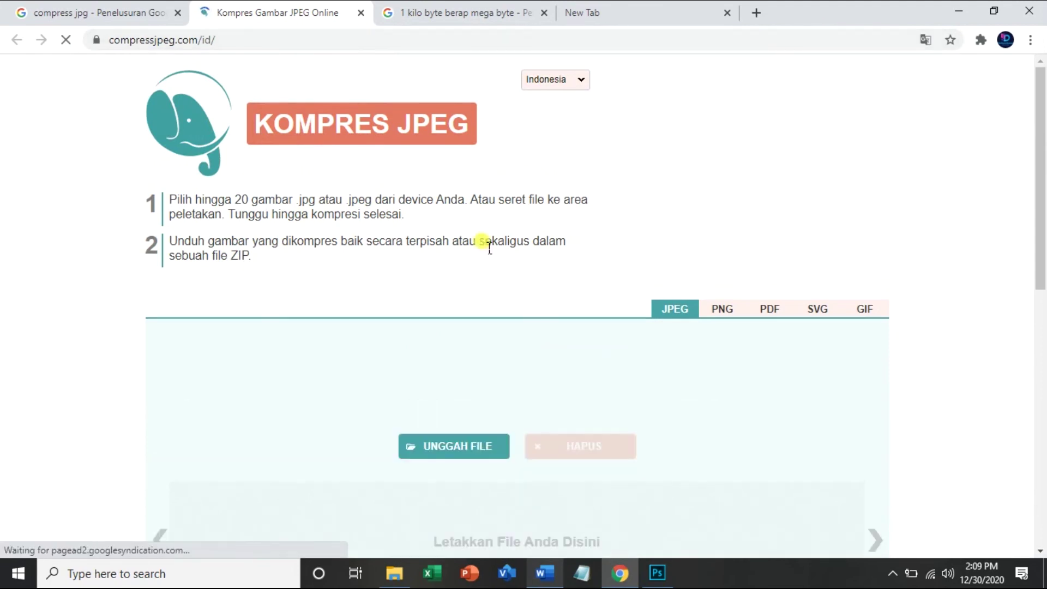
Upload the JPG file "ukuran 6 x 4" from Documents to the online JPEG compressor
scroll(478, 267, "down", 1)
scroll(457, 379, "down", 4)
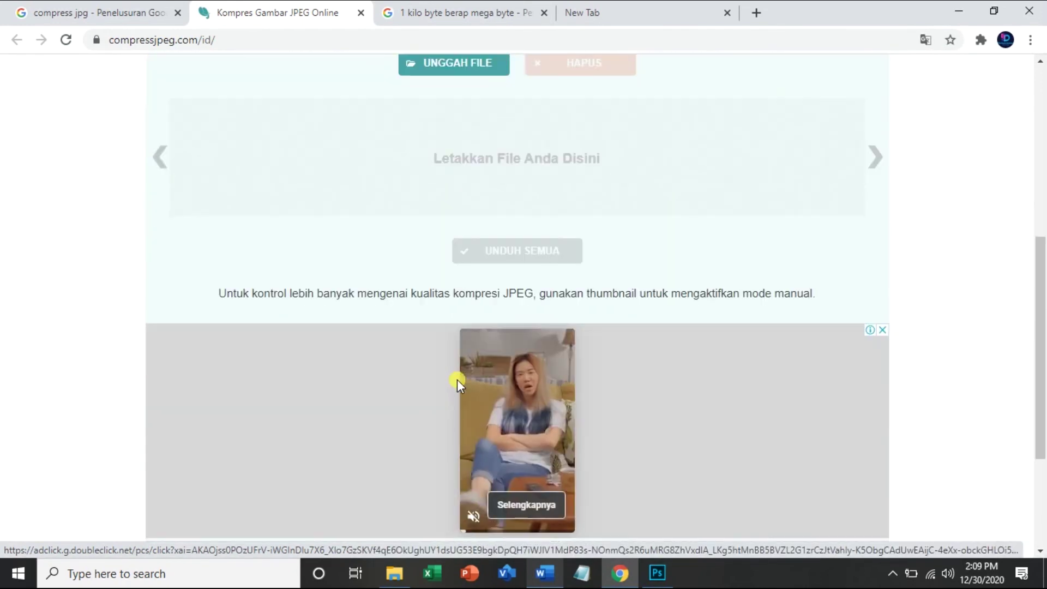
scroll(502, 368, "up", 5)
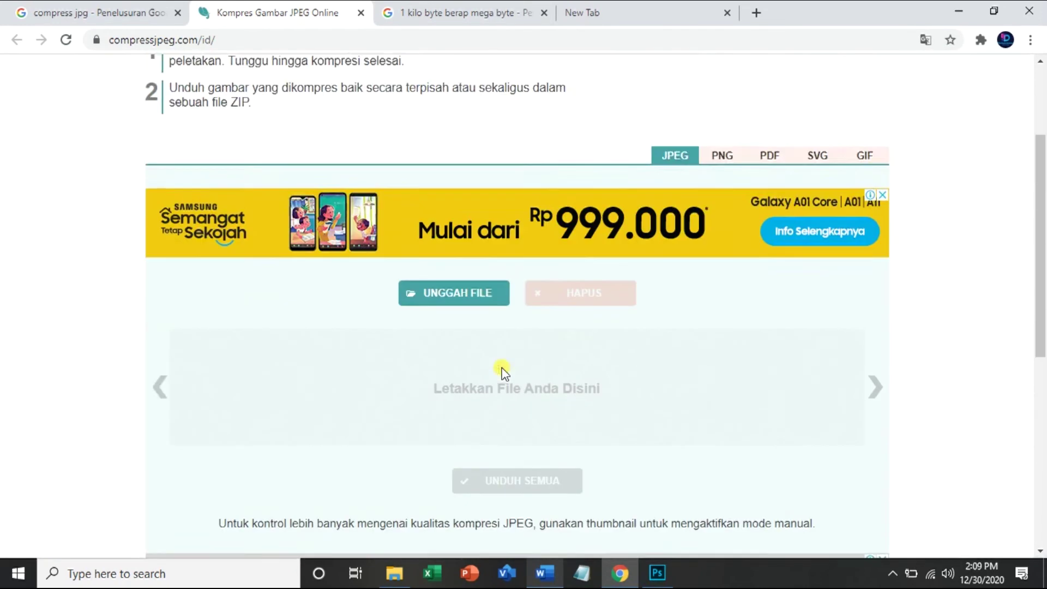
scroll(502, 373, "down", 5)
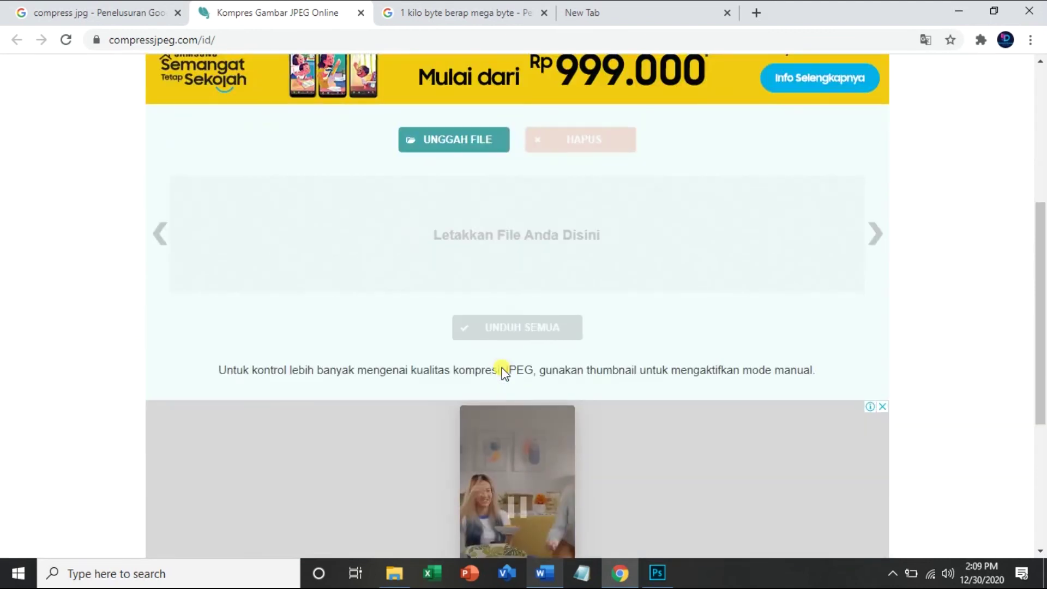
left_click(465, 150)
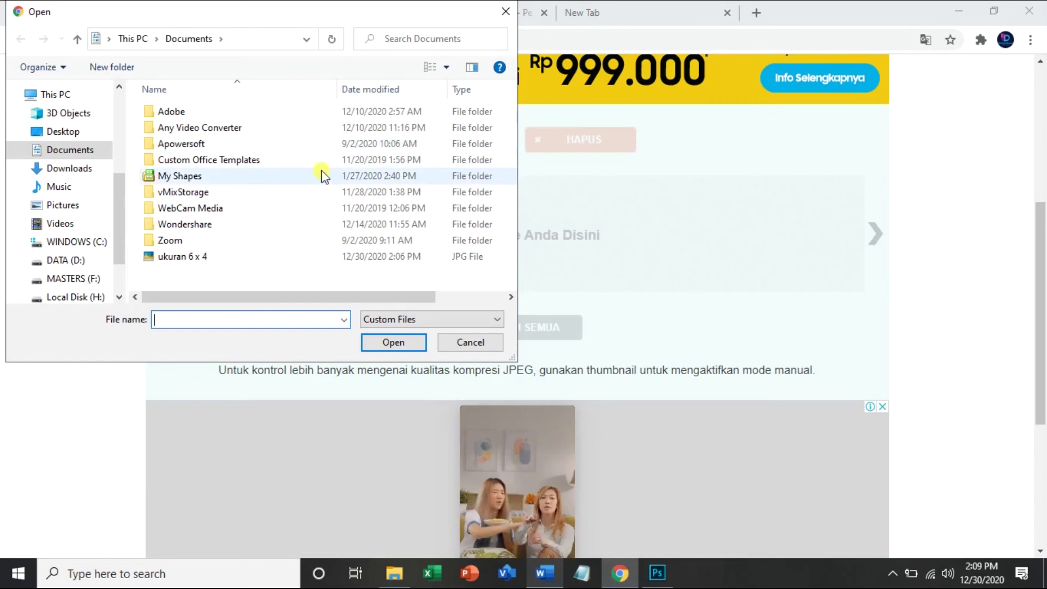
double_click(178, 258)
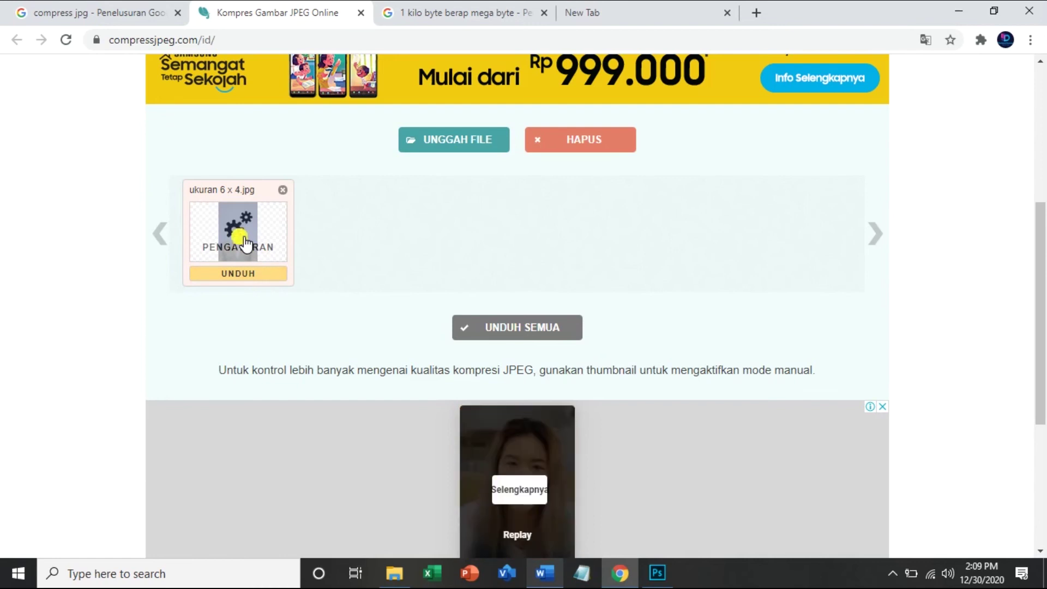
Open the compression settings of the uploaded image and compare the original with the compressed preview
left_click(245, 243)
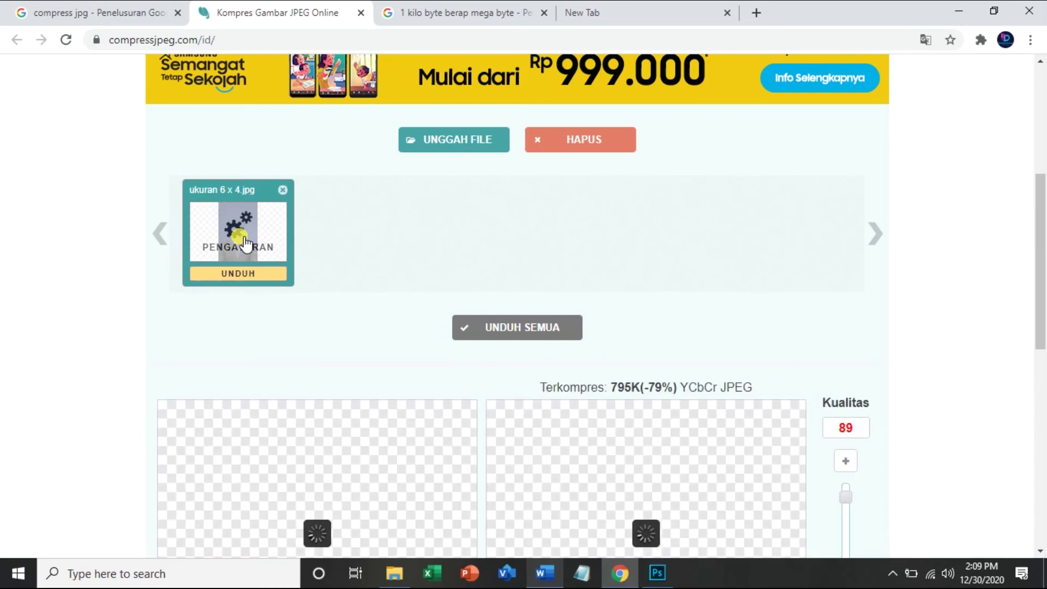
scroll(745, 257, "down", 3)
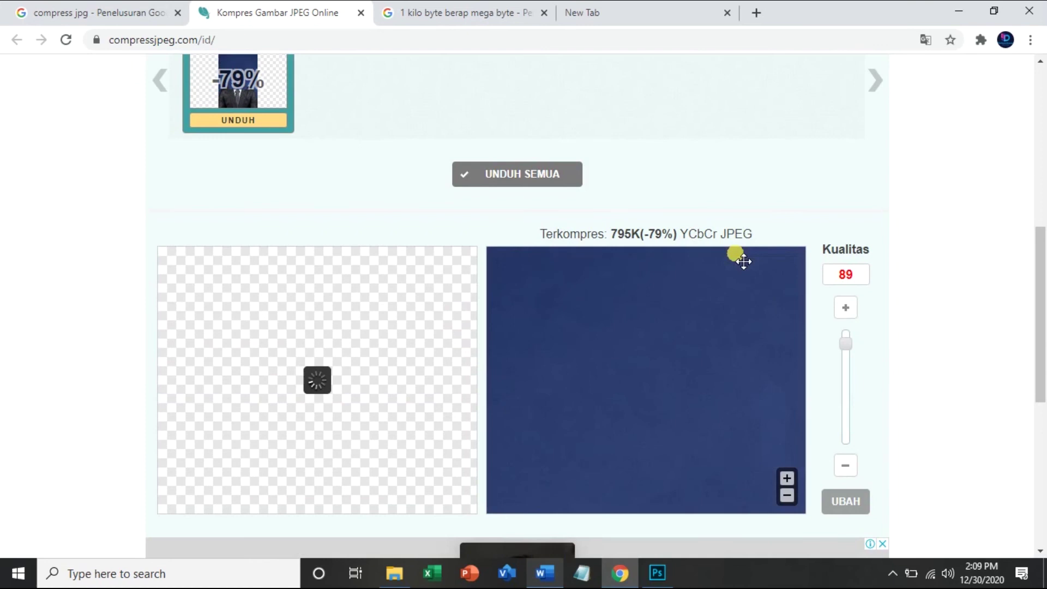
mouse_move(245, 88)
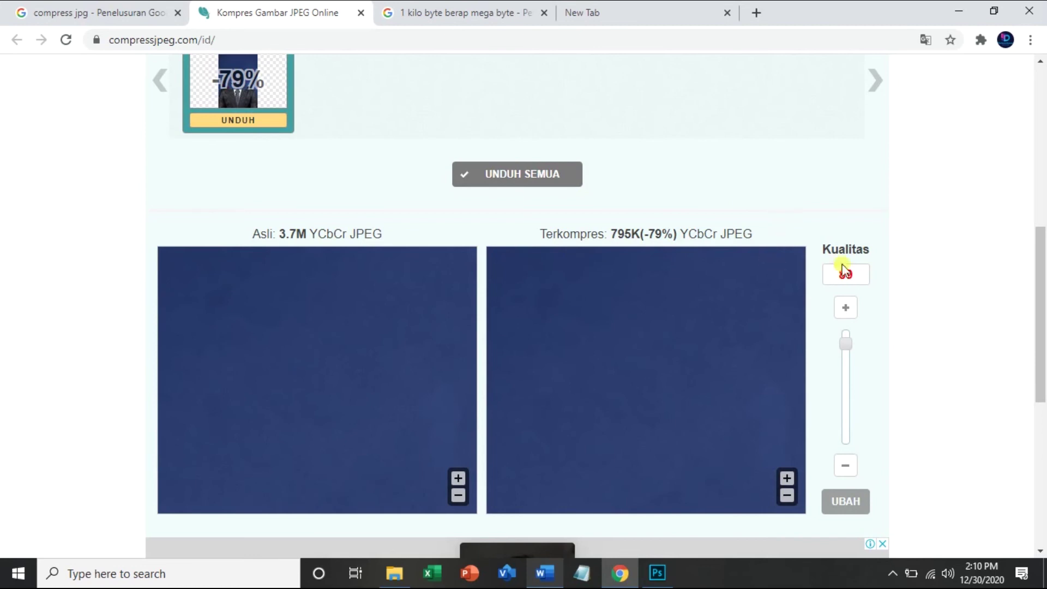
scroll(952, 273, "down", 1)
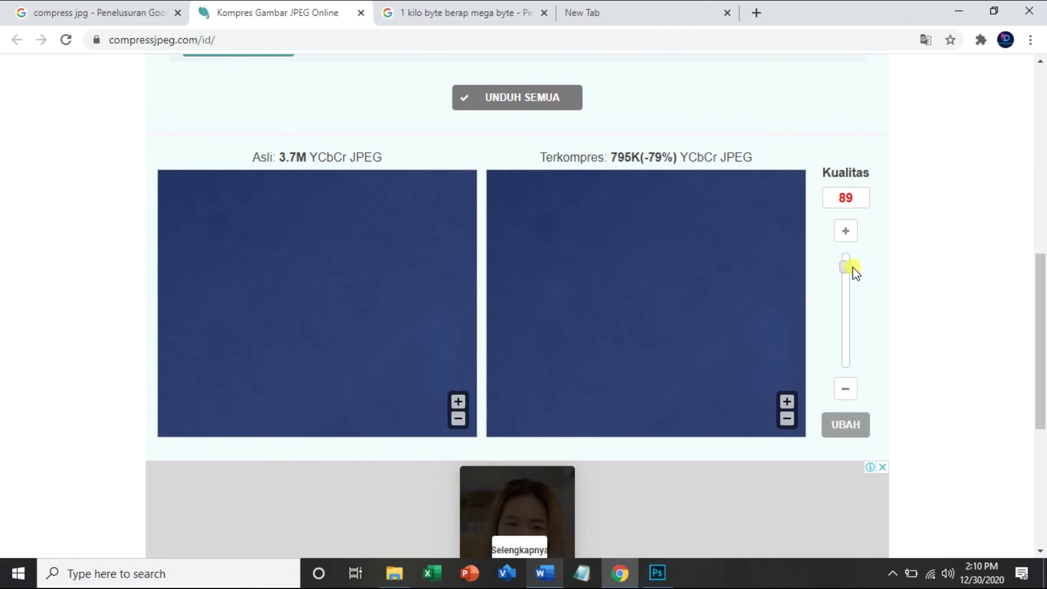
Lower the image's compression quality to 37 and apply the change
left_click_drag(850, 269, 850, 306)
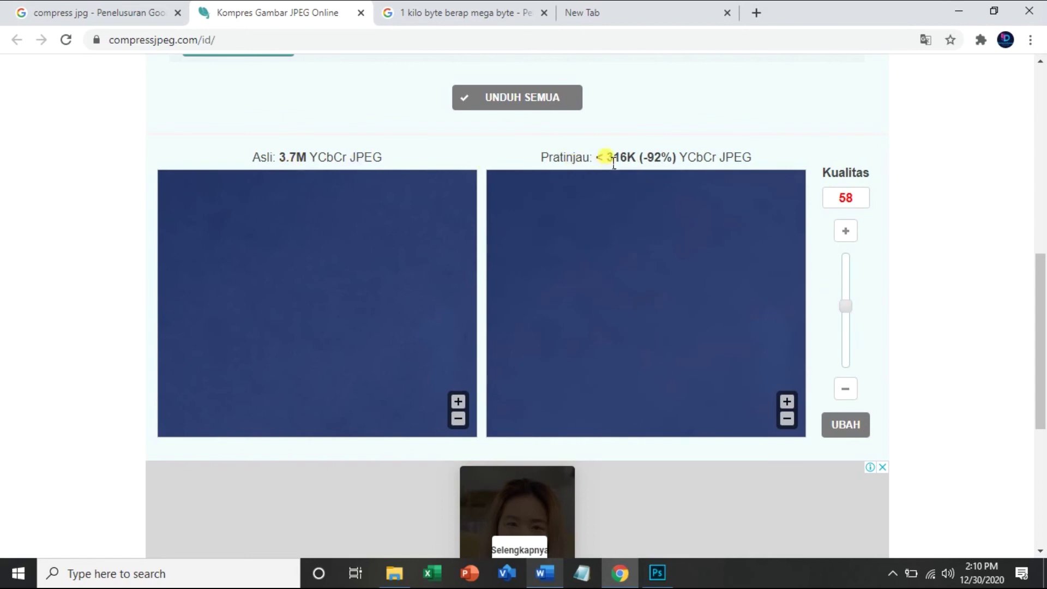
left_click_drag(607, 159, 627, 159)
left_click_drag(845, 311, 845, 320)
left_click_drag(846, 323, 841, 319)
left_click_drag(855, 327, 854, 332)
left_click(845, 424)
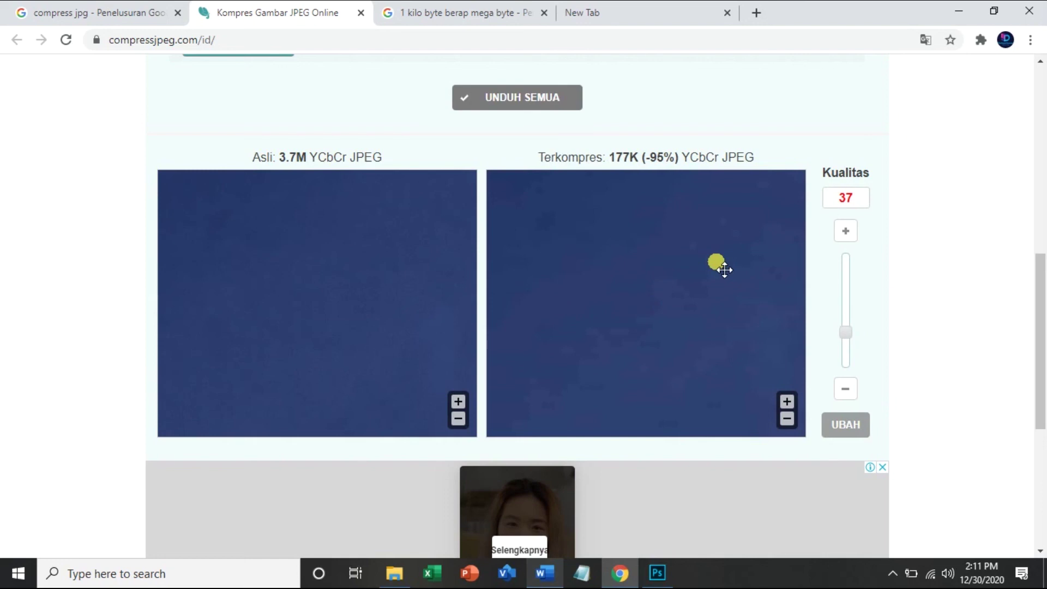
Download all compressed images as compressjpeg.zip and show the archive in its folder
left_click(521, 98)
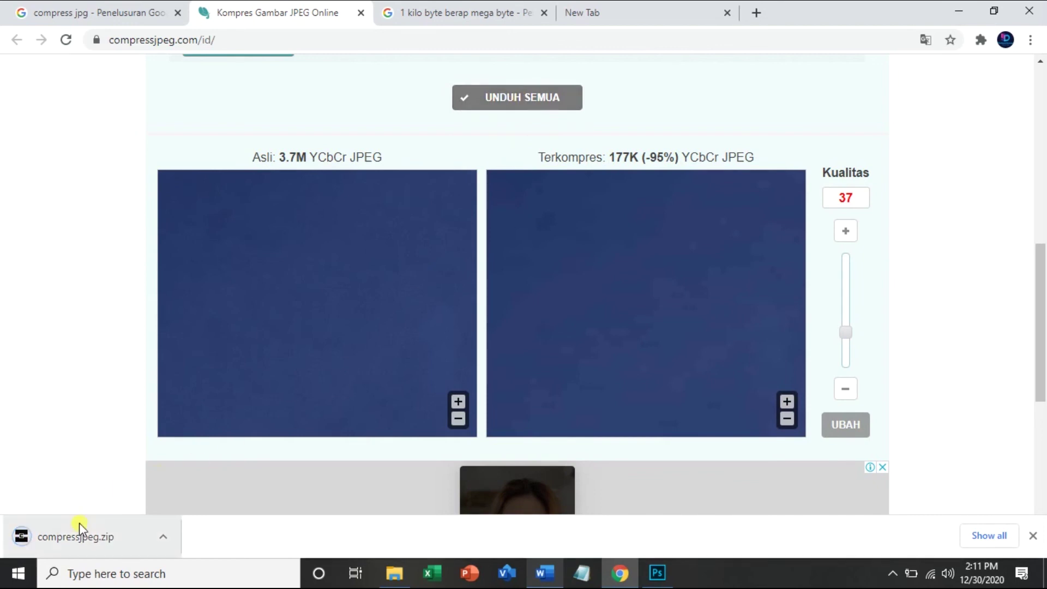
right_click(64, 535)
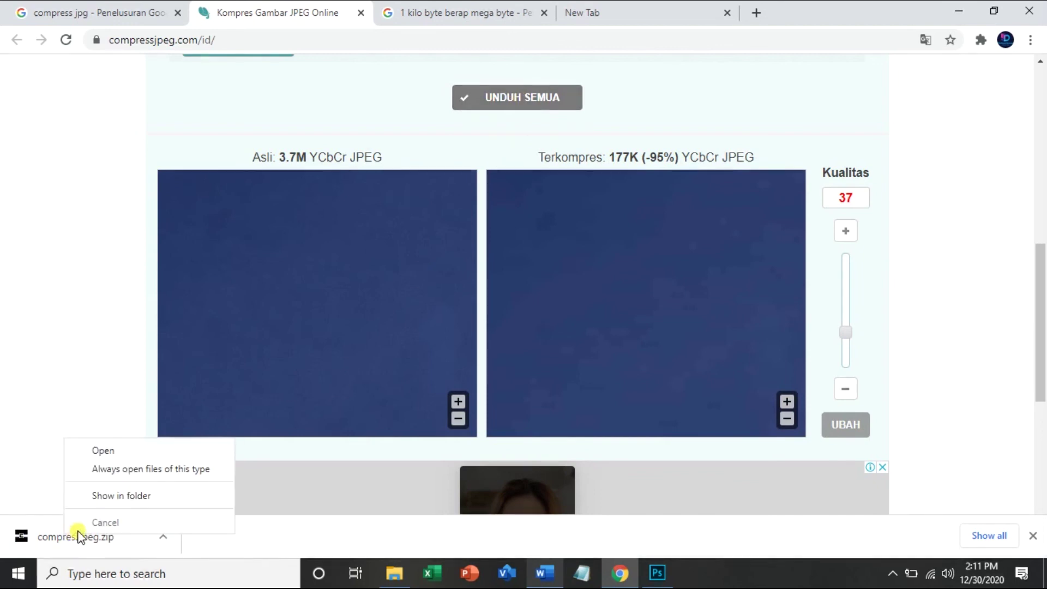
left_click(117, 498)
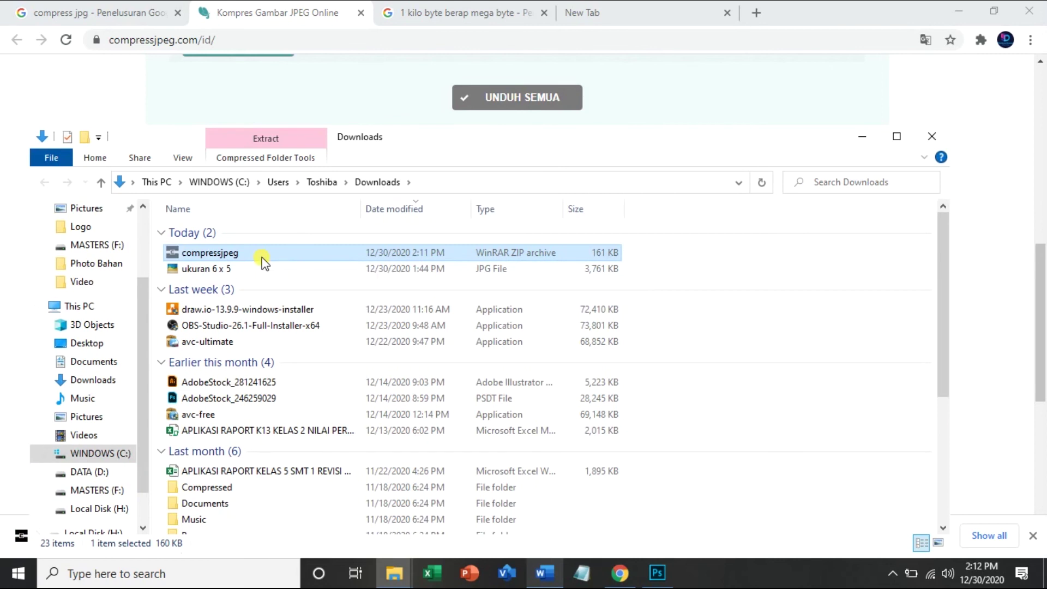
Paste the compressjpeg archive into the Documents folder and extract its contents there
left_click(107, 366)
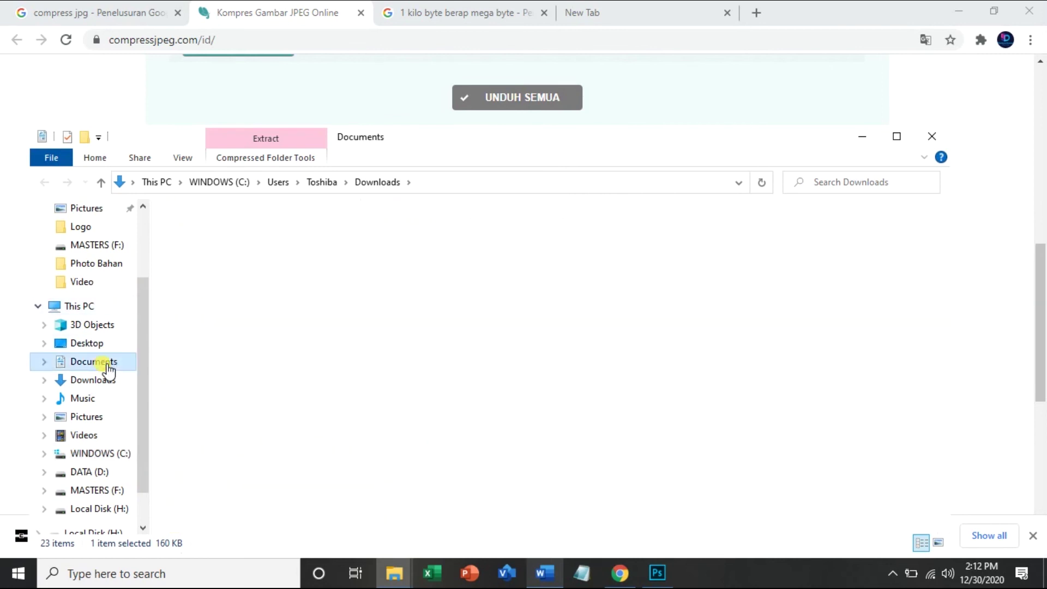
right_click(300, 460)
left_click(299, 460)
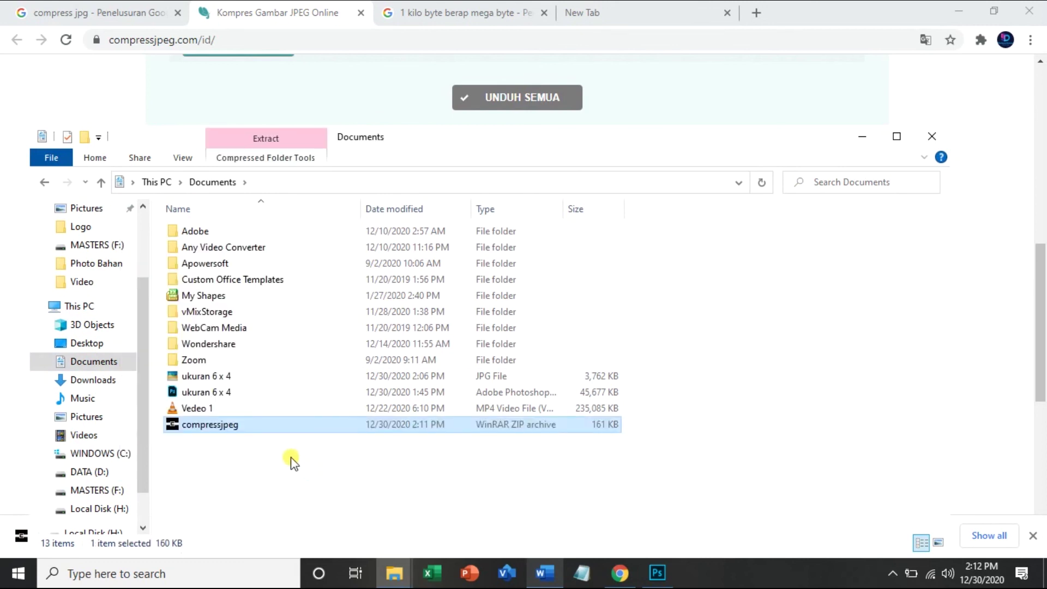
right_click(281, 424)
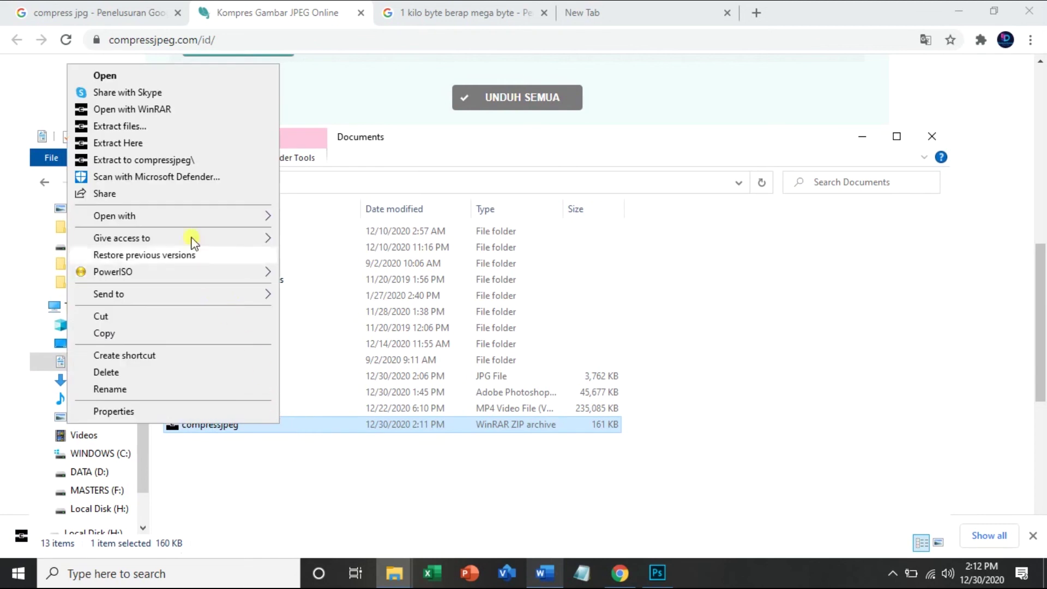
left_click(155, 142)
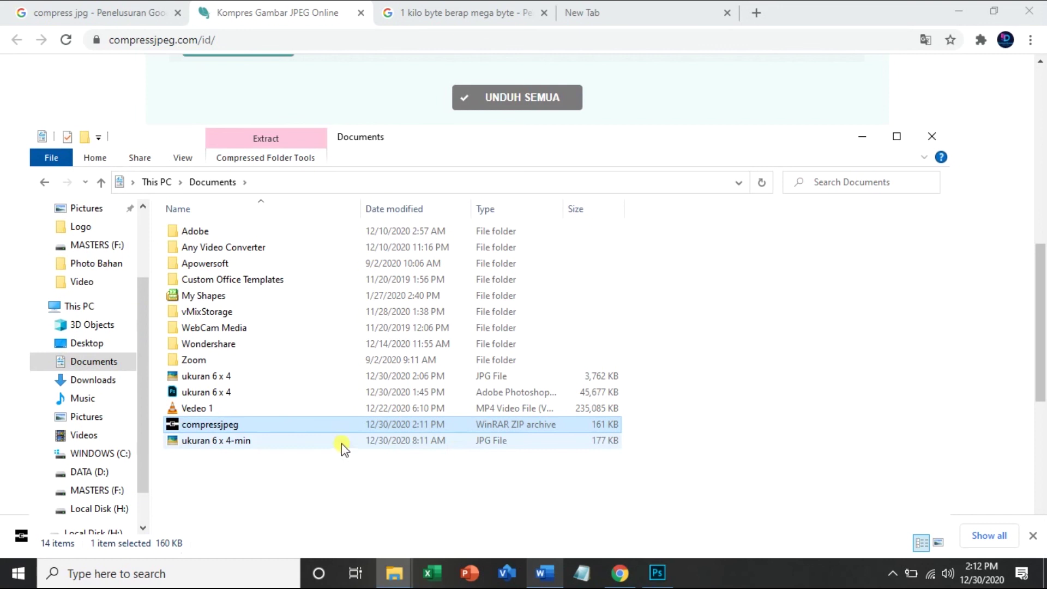
View the compressed photo "ukuran 6 x 4-min" and the original "ukuran 6 x 4" to compare their quality, and close the viewer
left_click(221, 445)
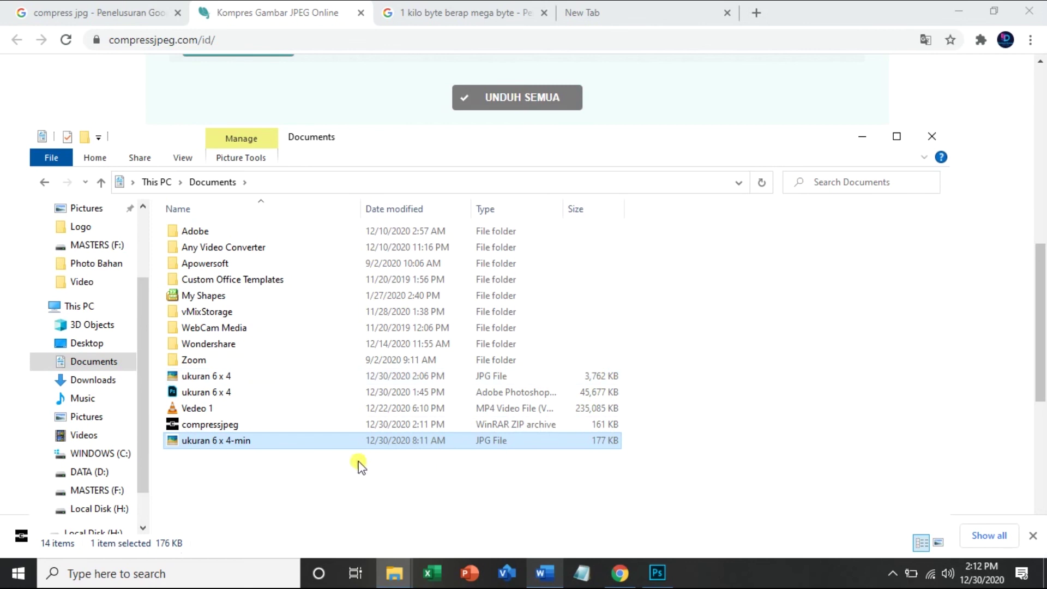
double_click(240, 443)
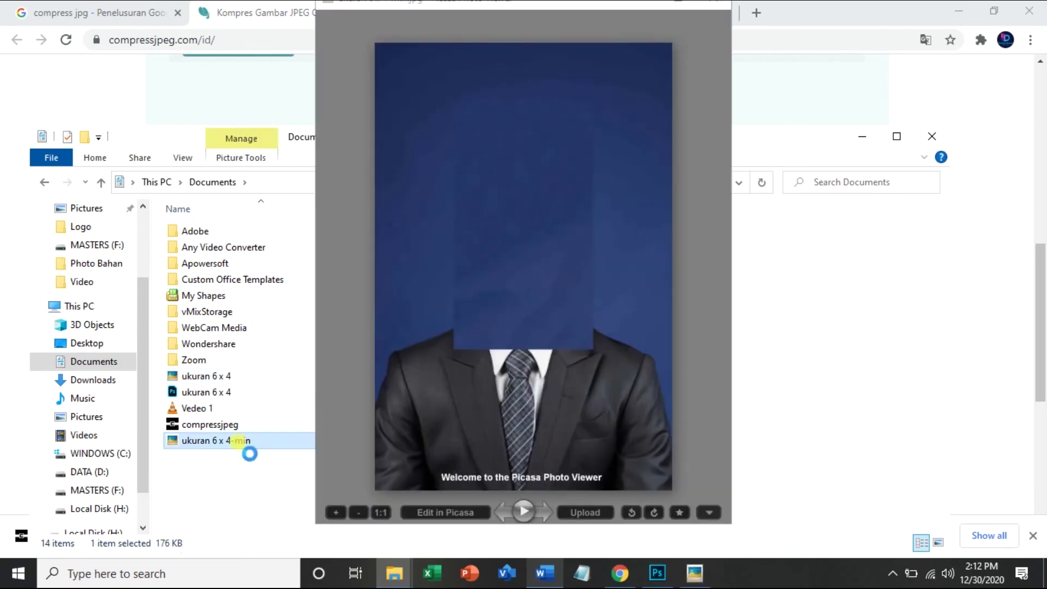
right_click(238, 445)
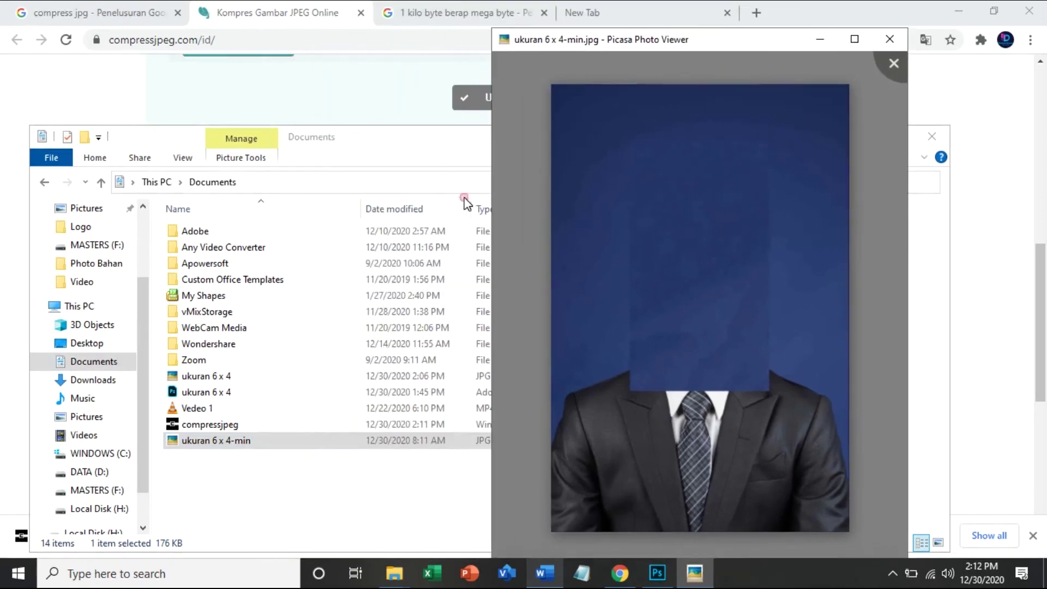
left_click(216, 376)
double_click(216, 376)
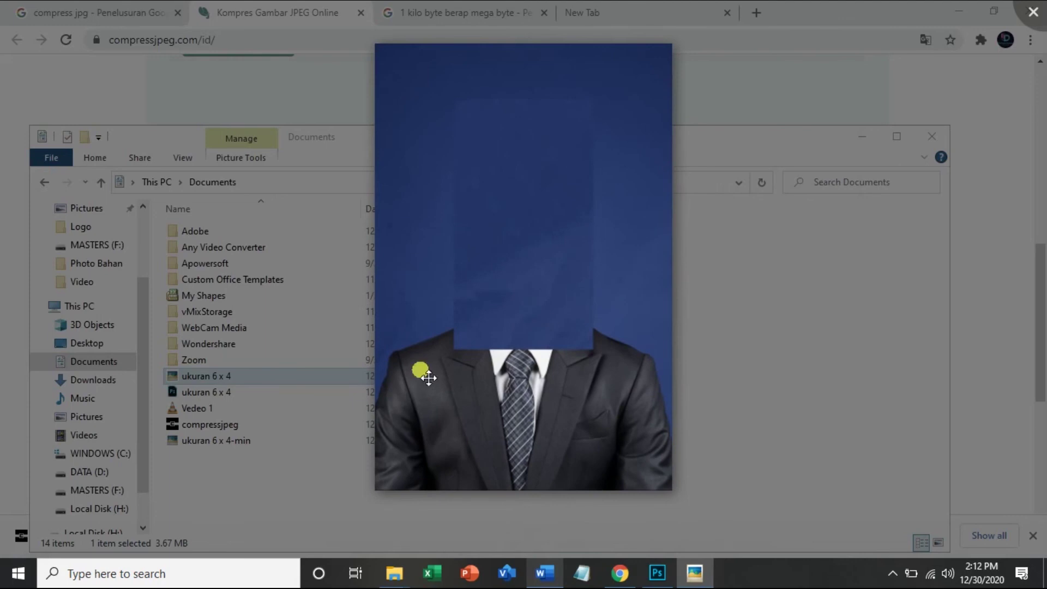
left_click(238, 482)
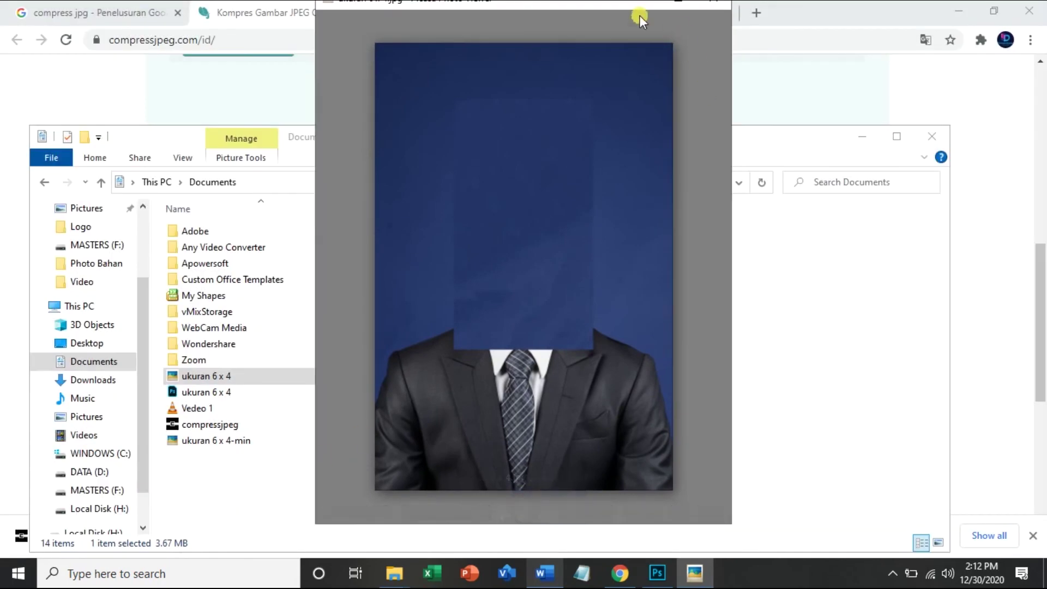
left_click_drag(598, 15, 605, 64)
left_click(718, 85)
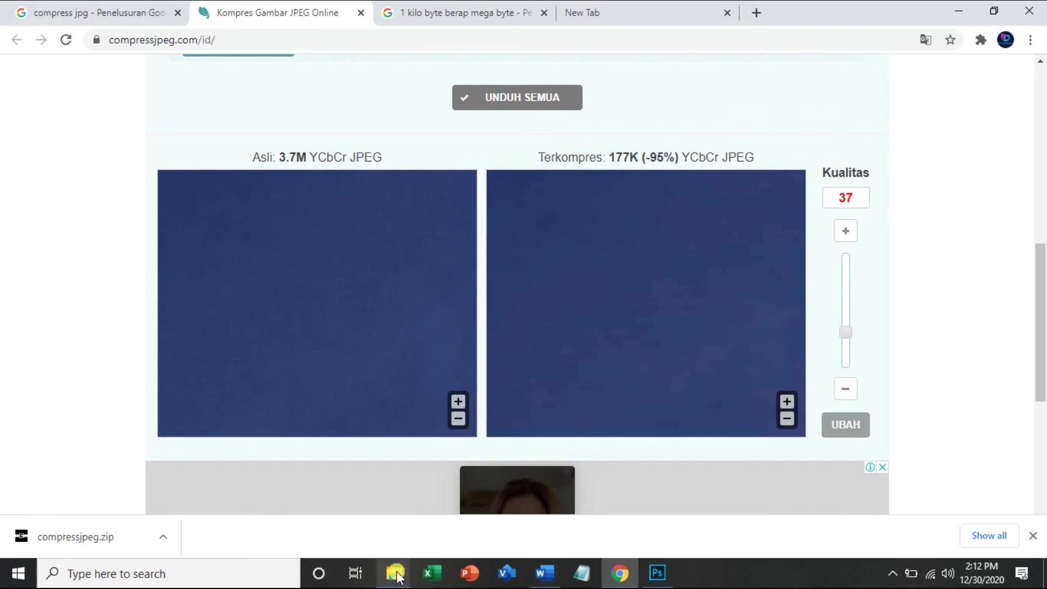
Return to the Documents folder, check the file size of "ukuran 6 x 4-min", and minimize the folder window
mouse_move(398, 577)
left_click(415, 526)
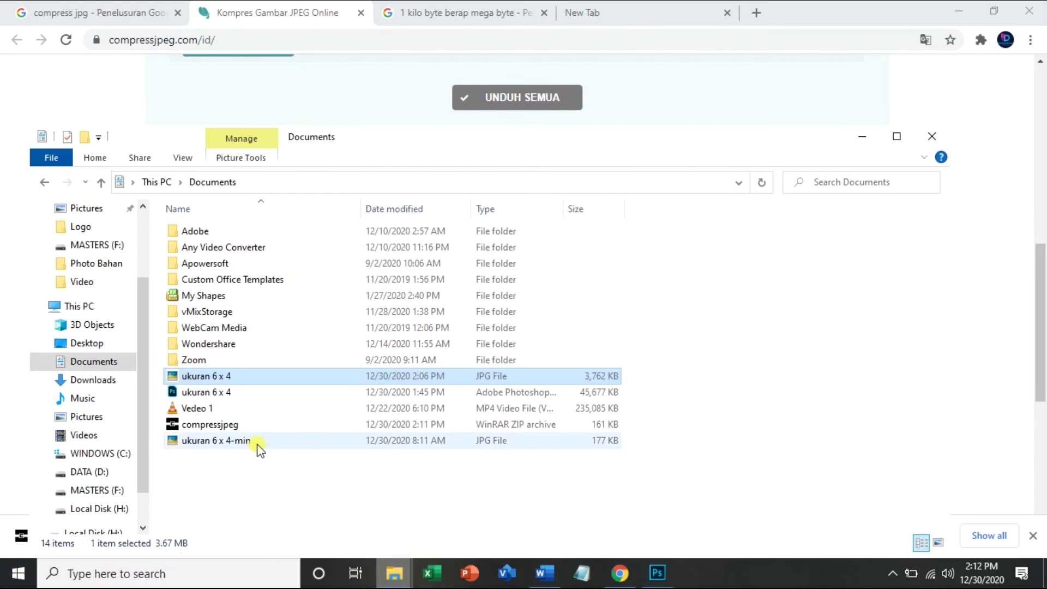
left_click(603, 440)
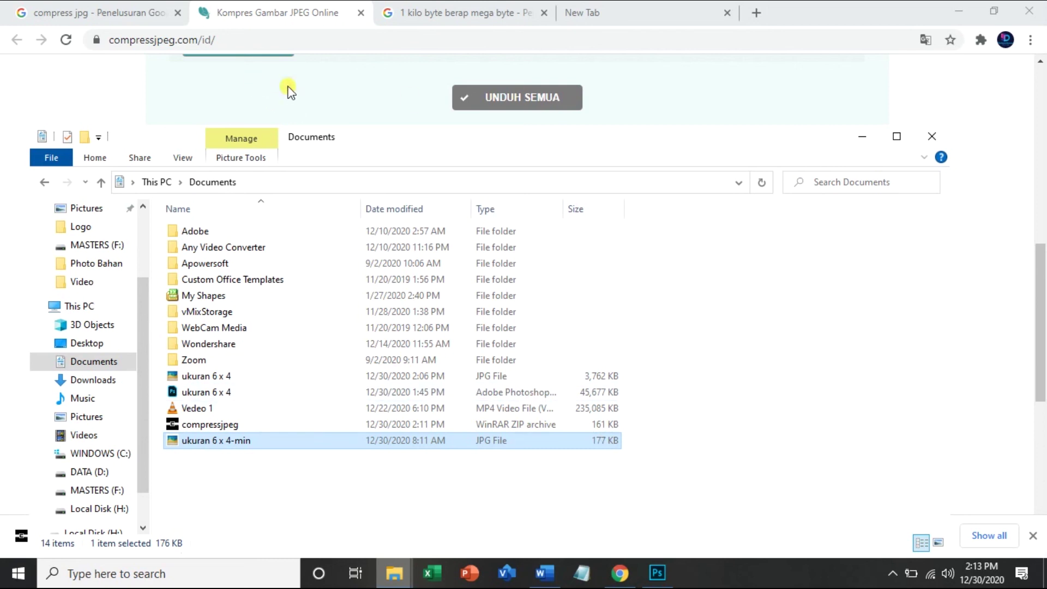
left_click(863, 131)
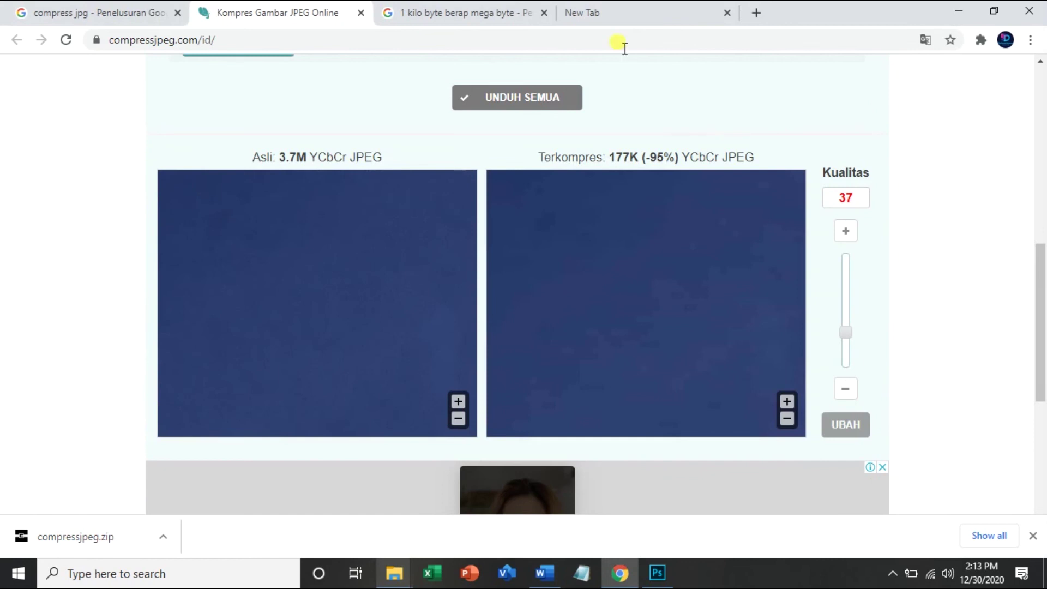